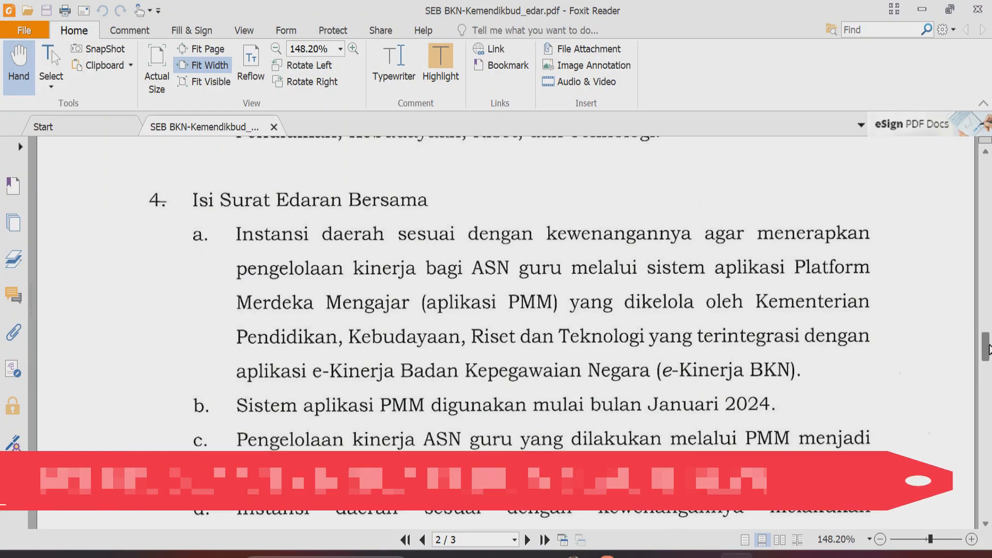
Read the joint circular's title, its subject and the provisions under section 4, Isi Surat Edaran Bersama
left_click_drag(984, 341, 985, 203)
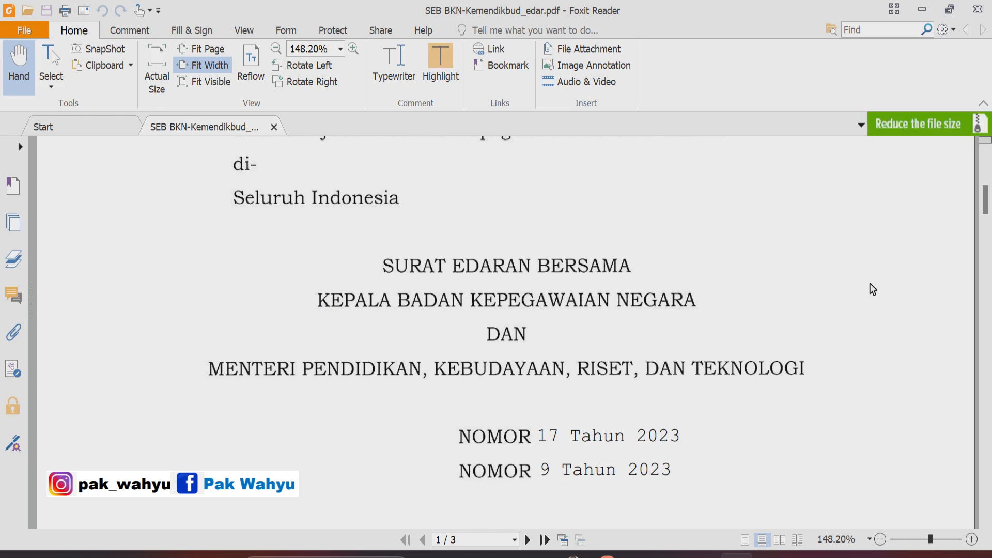
scroll(809, 401, "down", 1)
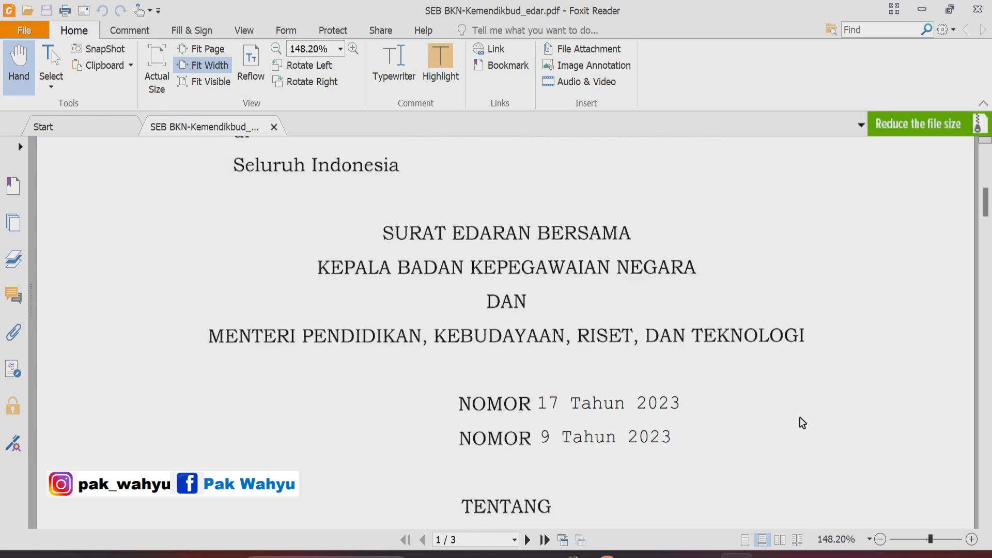
scroll(802, 423, "down", 3)
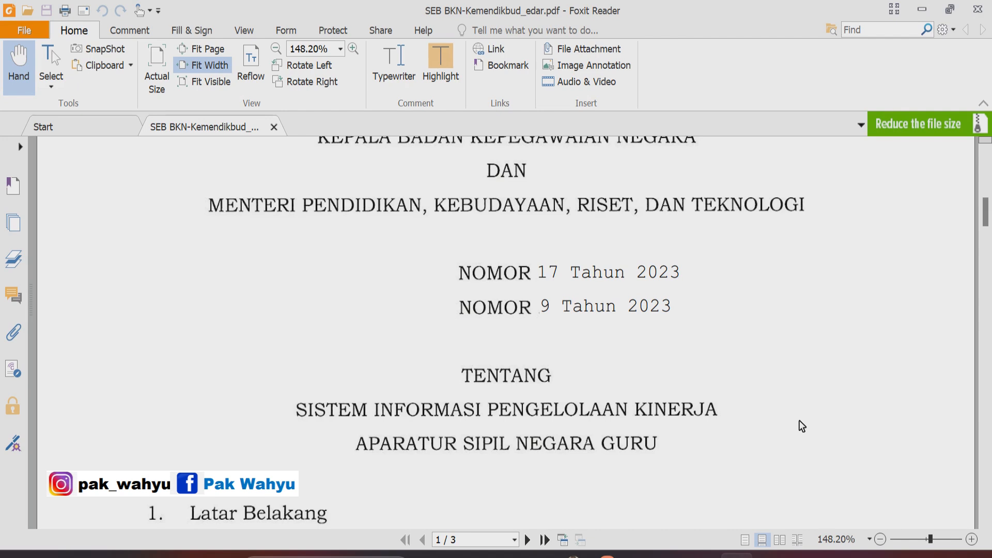
left_click_drag(986, 220, 983, 357)
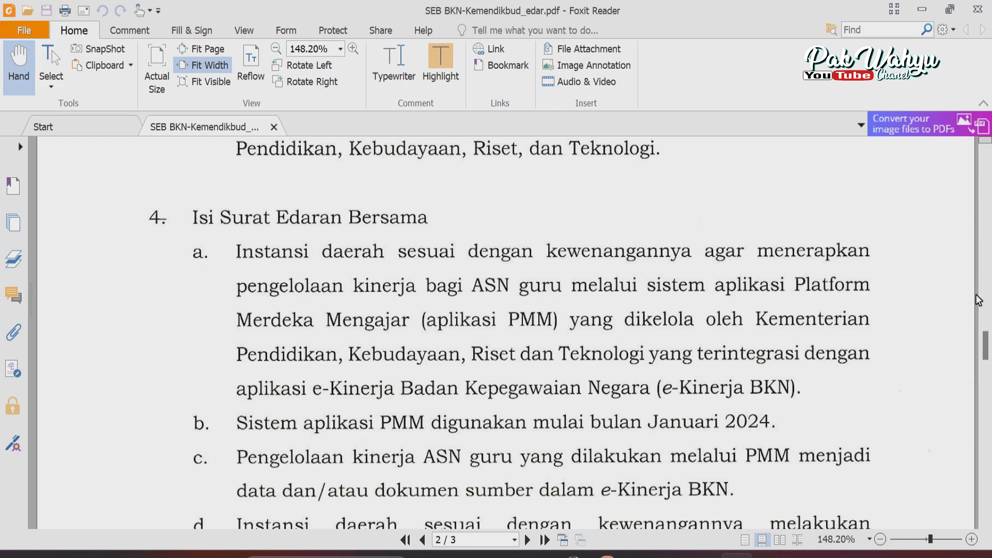
left_click_drag(985, 354, 985, 364)
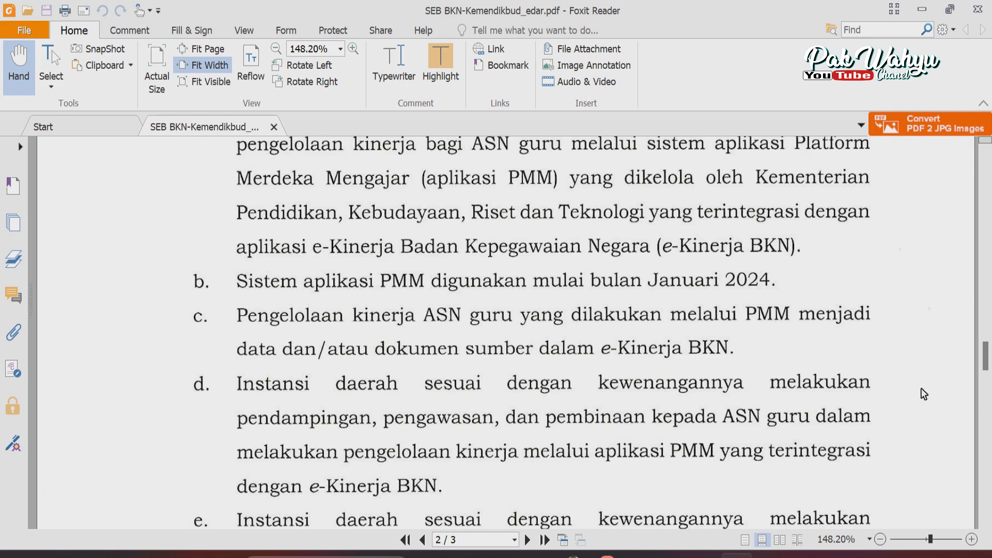
scroll(689, 340, "up", 3)
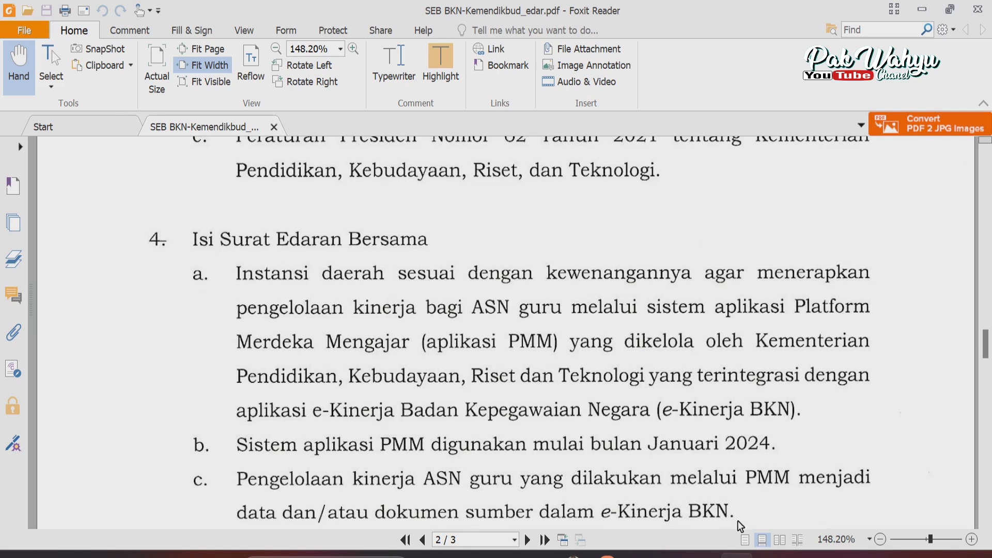
Switch to the Merdeka Mengajar home page in Firefox and open Pengelolaan Kinerja under Pengembangan diri
left_click(567, 556)
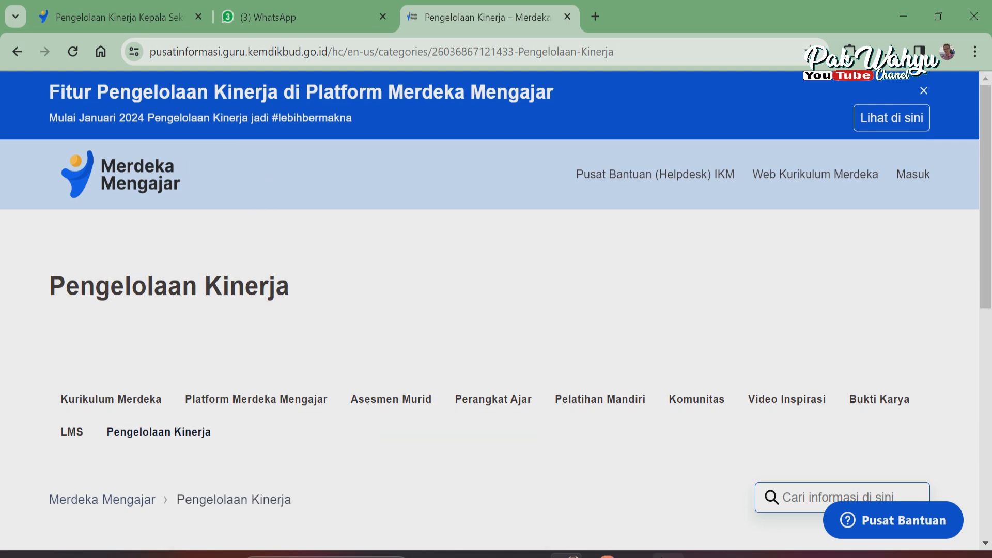
left_click(607, 556)
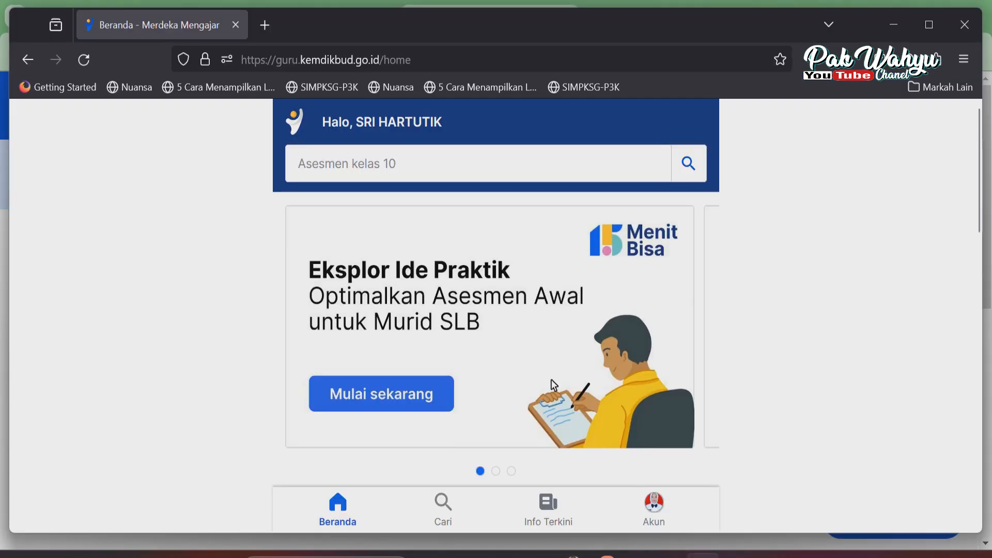
scroll(889, 210, "down", 3)
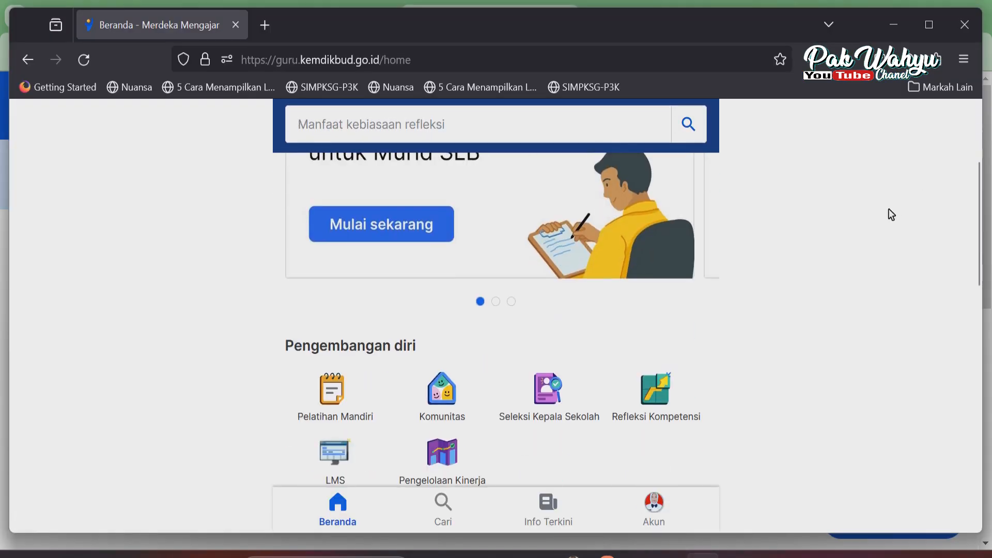
scroll(891, 214, "up", 2)
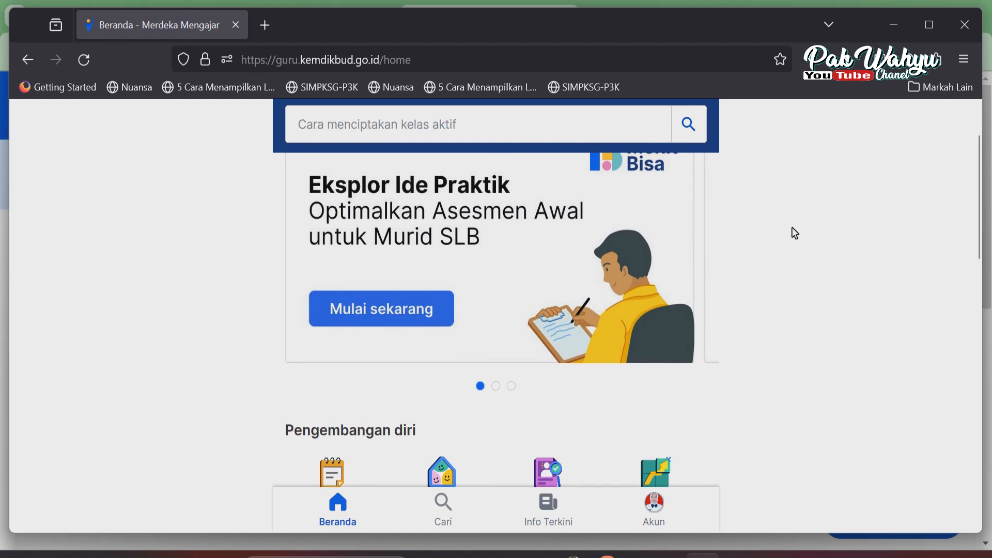
scroll(880, 181, "down", 3)
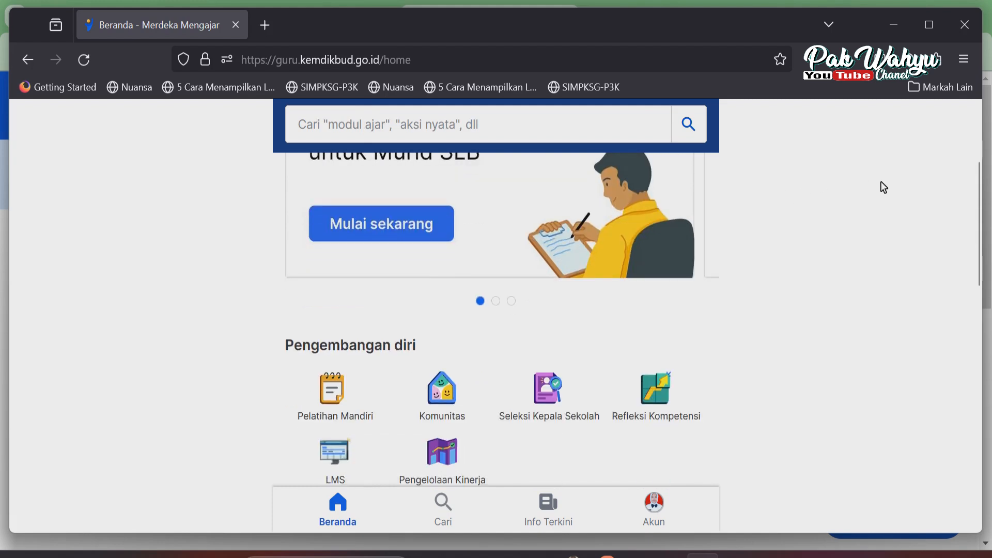
scroll(880, 184, "down", 2)
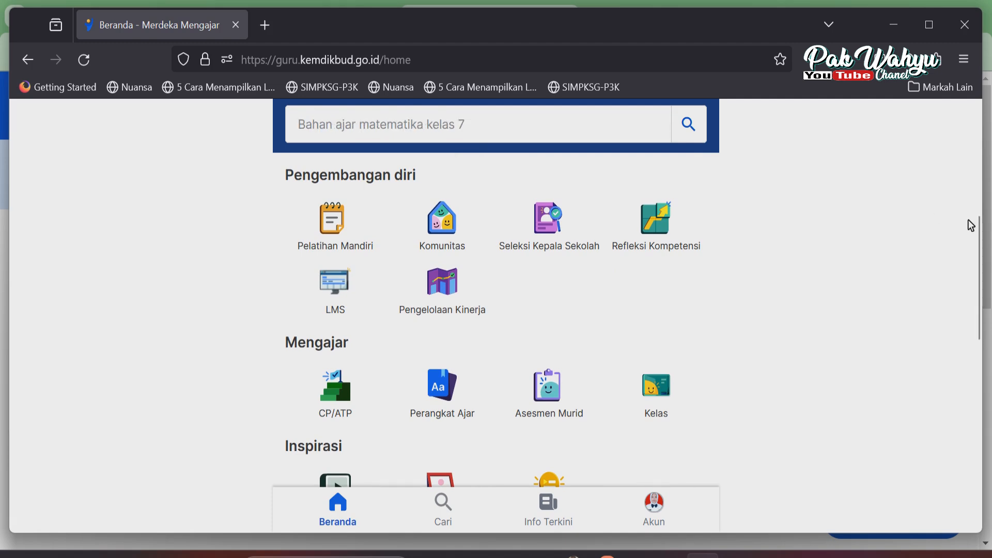
scroll(967, 258, "down", 3)
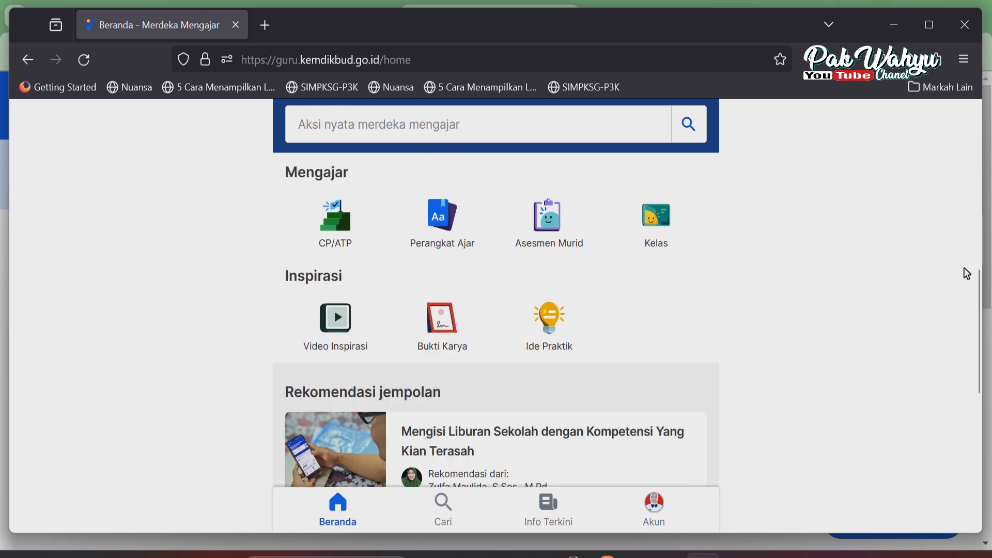
scroll(966, 274, "up", 3)
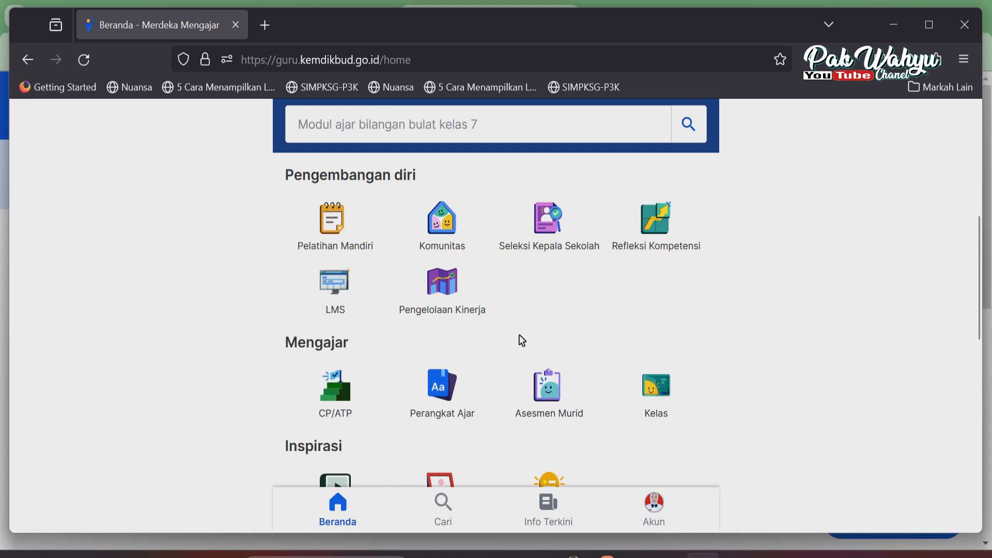
left_click(443, 296)
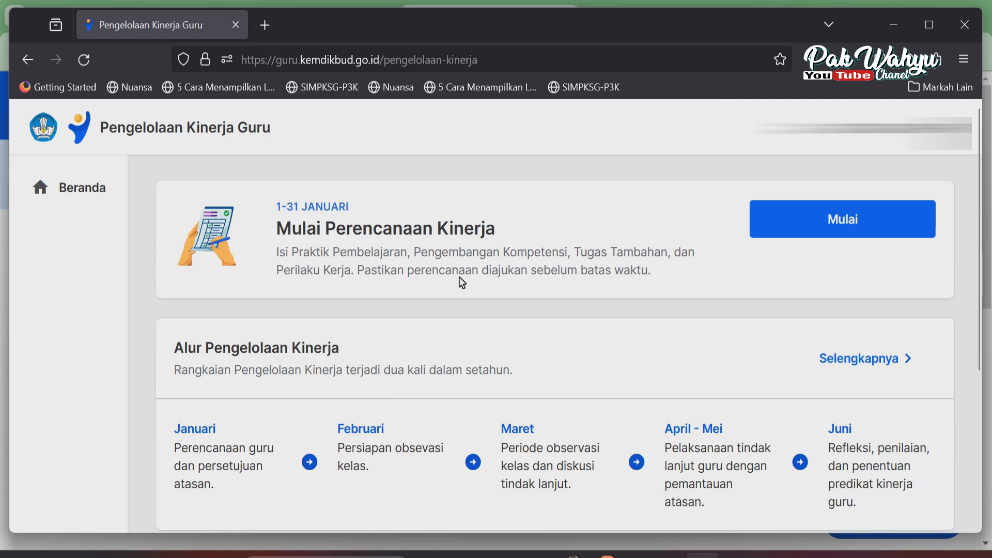
Review the Alur Pengelolaan Kinerja and Referensi sections, and start the Perencanaan Kinerja
scroll(488, 293, "down", 3)
scroll(491, 295, "up", 3)
scroll(552, 293, "down", 3)
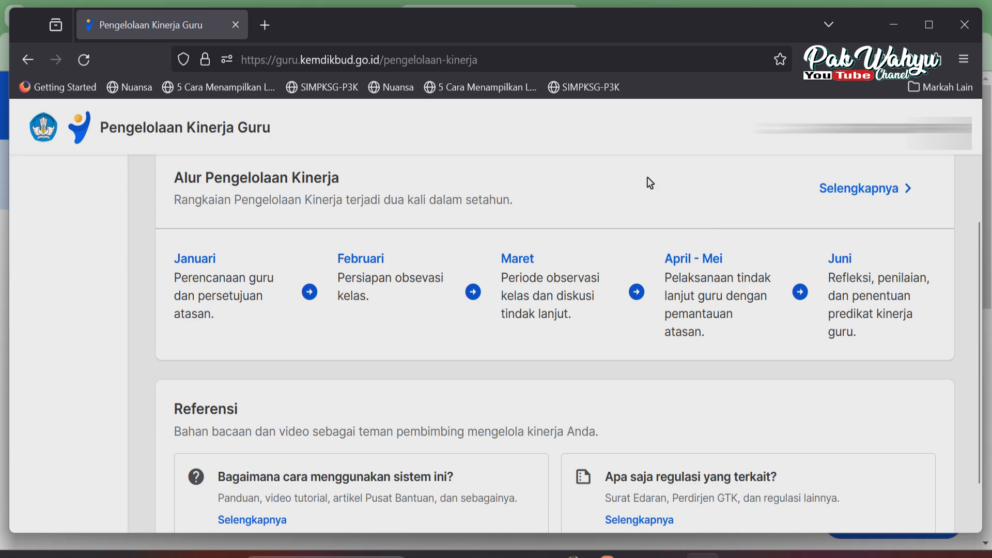
scroll(507, 395, "down", 1)
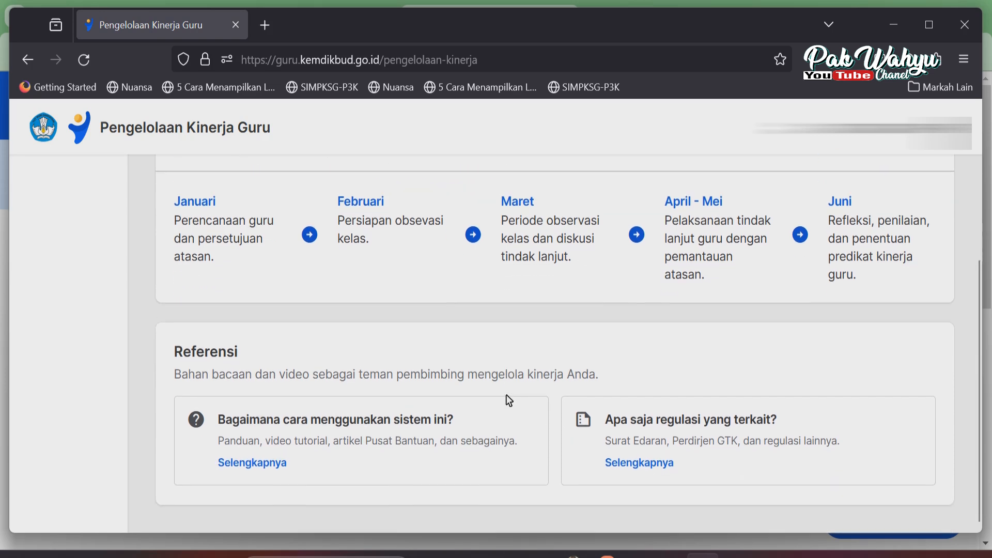
scroll(573, 378, "up", 1)
scroll(573, 378, "up", 3)
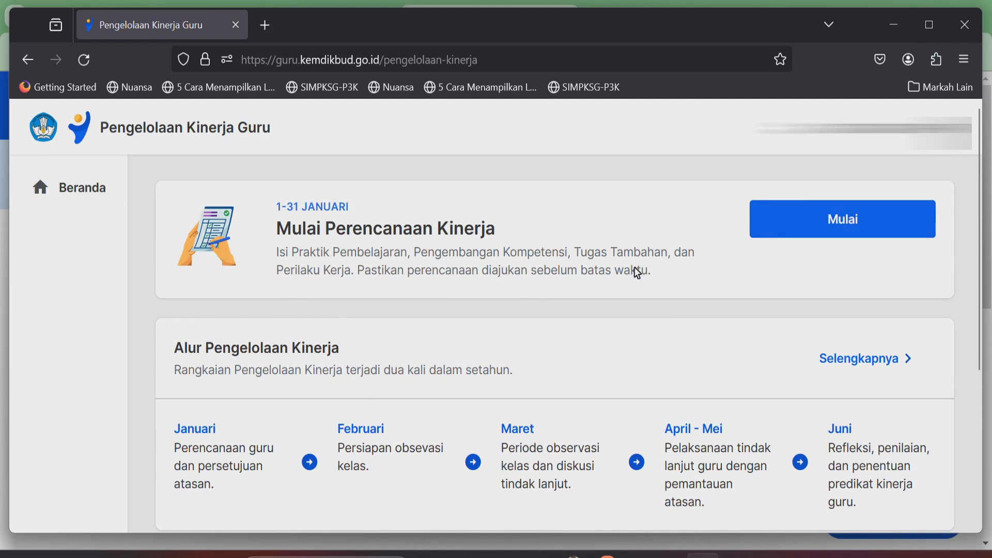
left_click(852, 224)
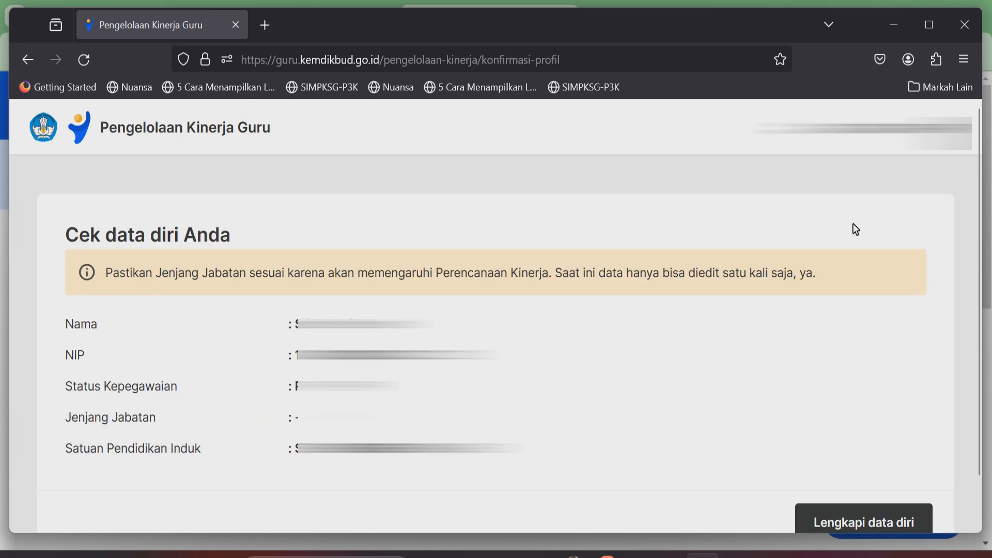
Complete the personal data for the performance plan and confirm that it is correct
scroll(690, 343, "down", 2)
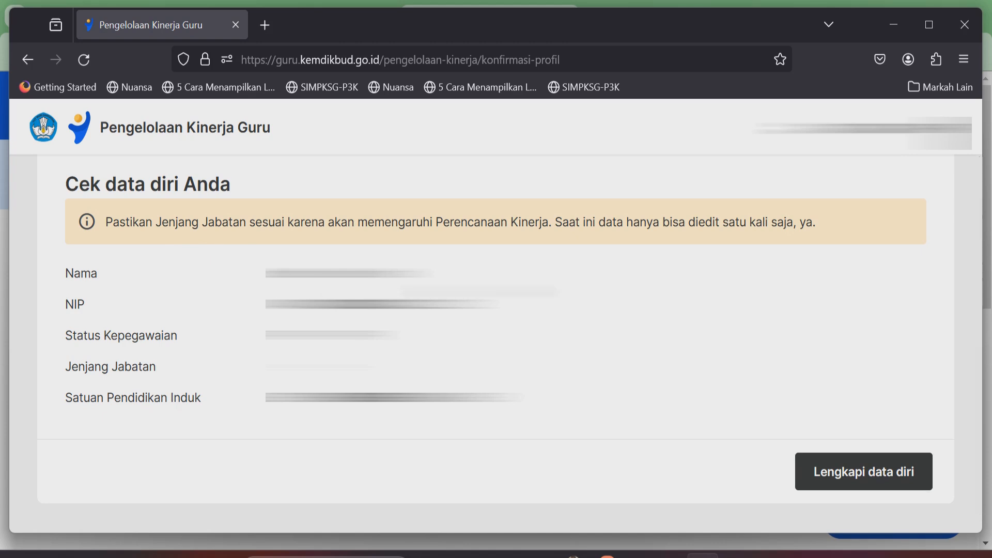
left_click(850, 474)
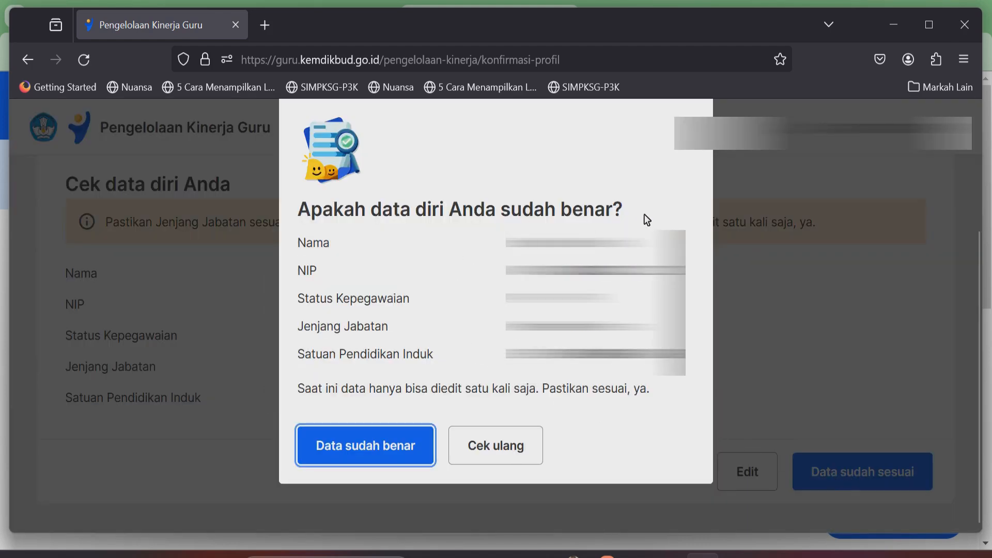
left_click(359, 454)
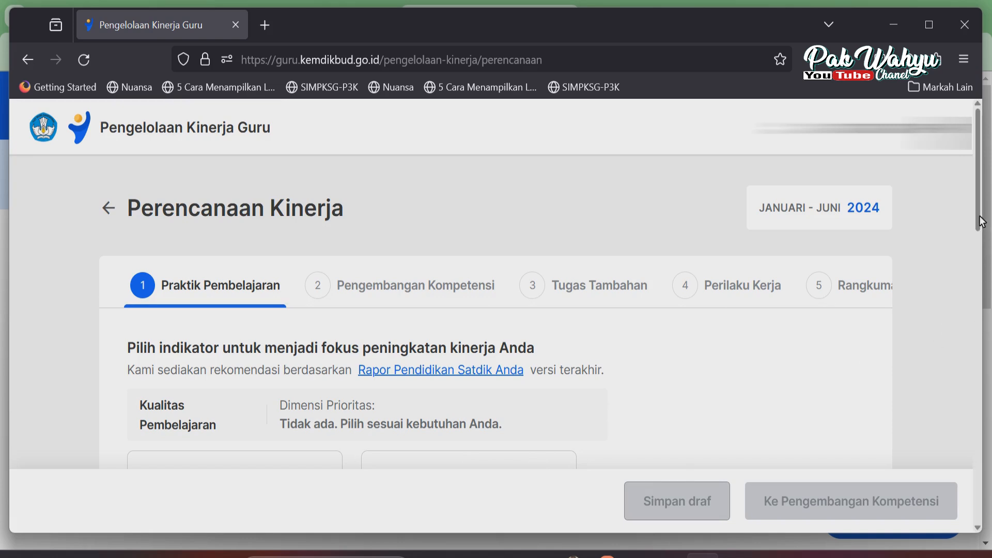
Open the Rapor Pendidikan Satdik from Praktik Pembelajaran, review its Kualitas Pembelajaran dimensions and acknowledge it
left_click_drag(981, 222, 980, 197)
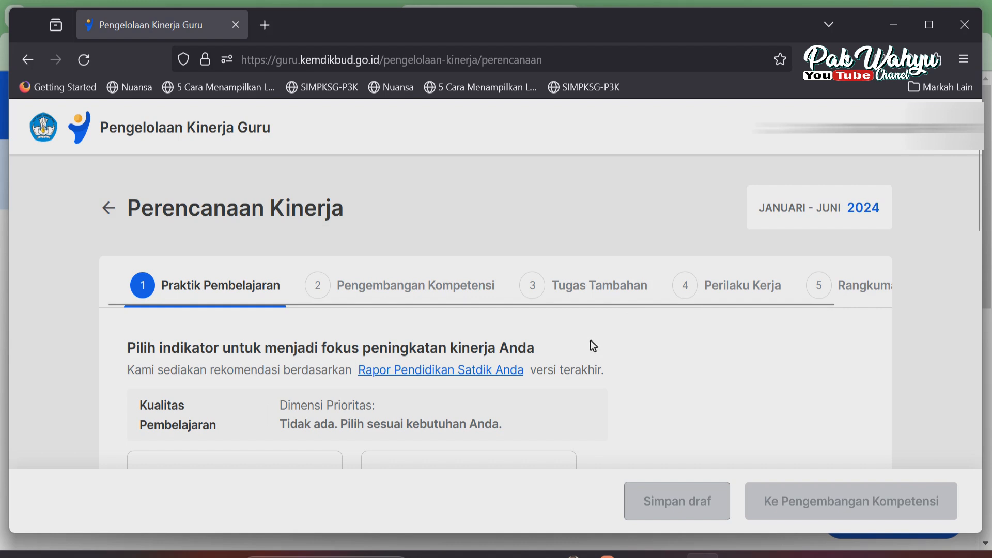
scroll(640, 369, "down", 2)
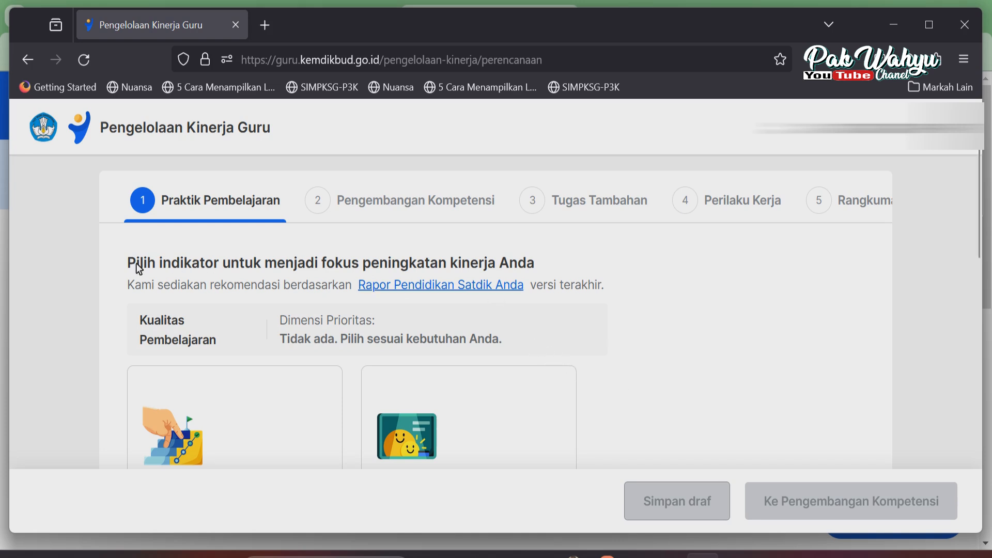
left_click(415, 286)
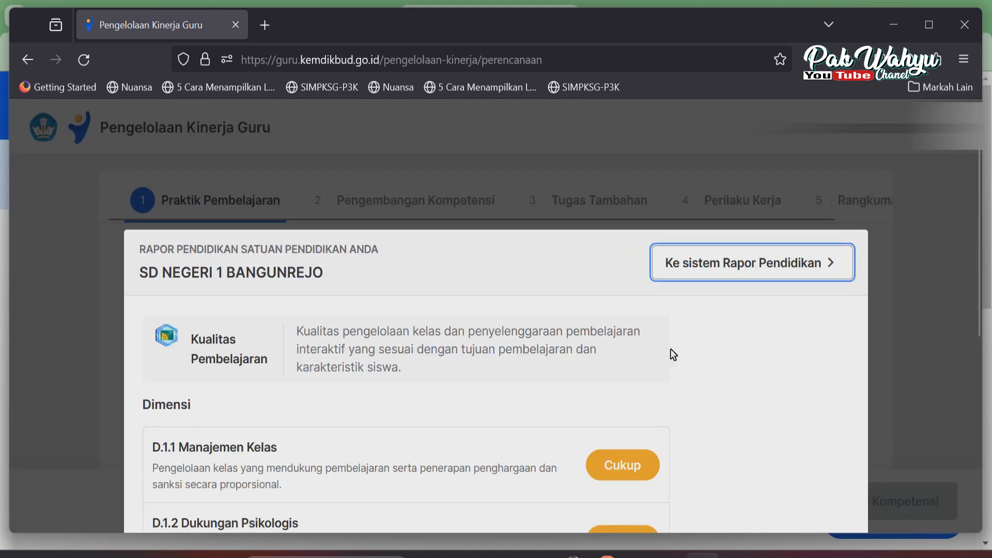
scroll(754, 364, "down", 4)
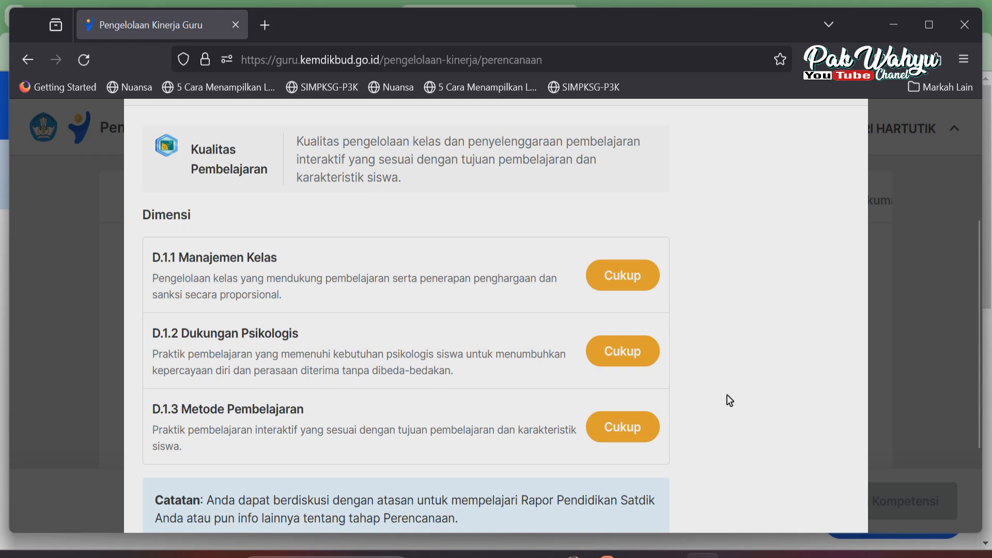
scroll(727, 399, "down", 2)
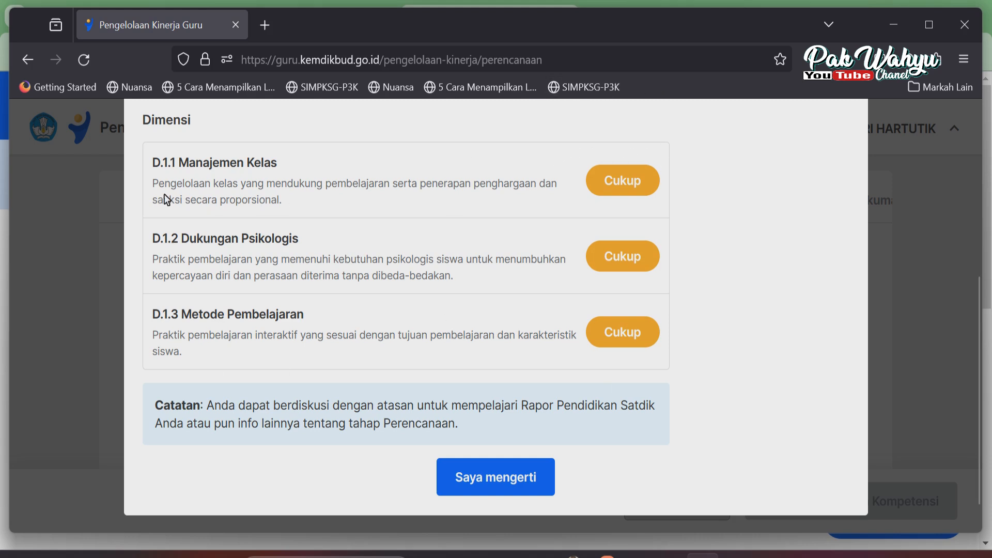
scroll(721, 204, "up", 2)
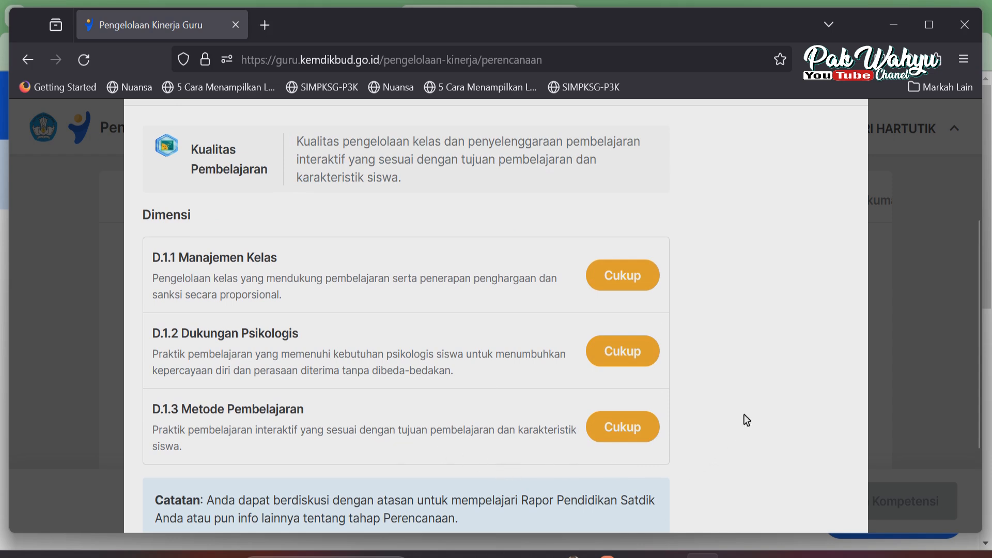
scroll(746, 420, "down", 2)
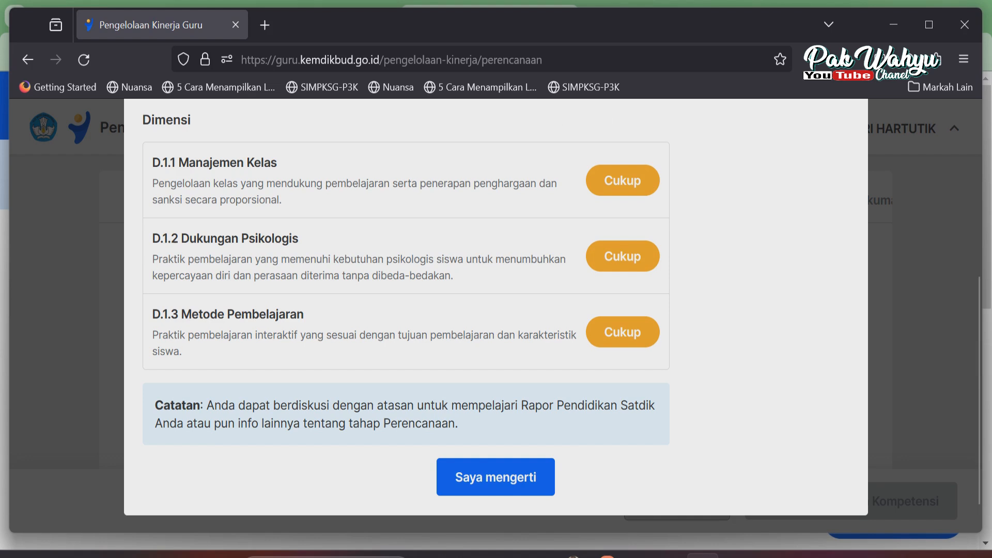
left_click(499, 479)
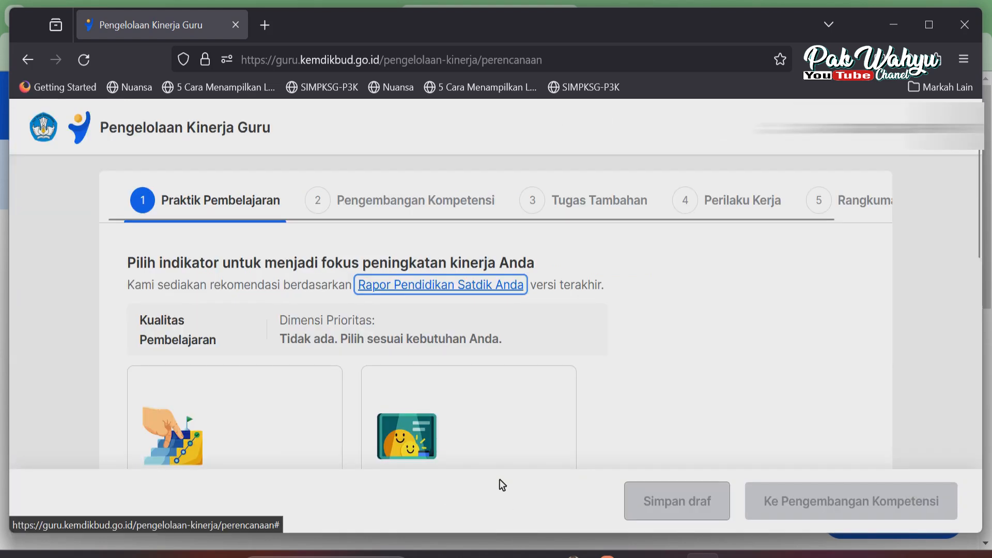
Examine the Praktik Pembelajaran indicators offered for the Manajemen Kelas, Dukungan Psikologis and Metode Pembelajaran dimensions
scroll(631, 361, "down", 3)
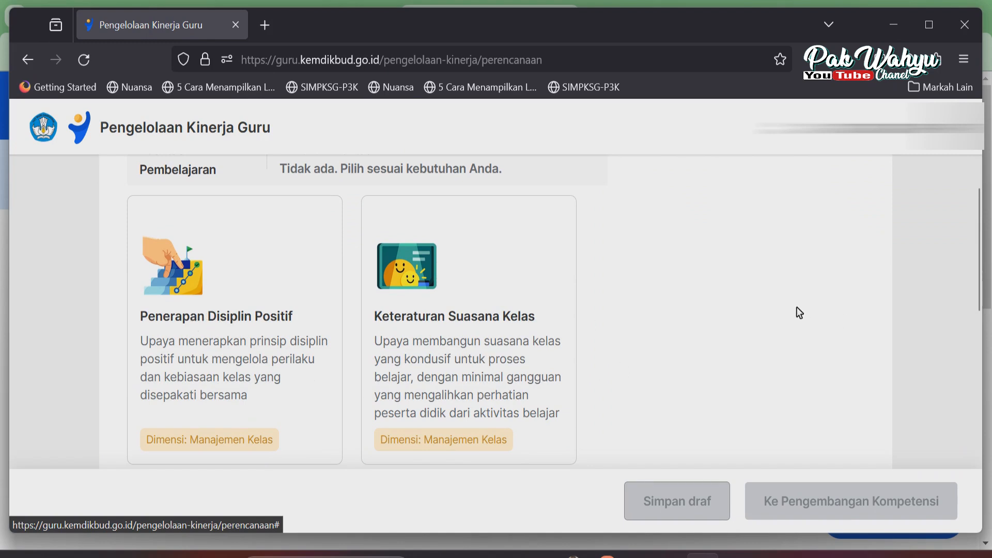
scroll(796, 307, "down", 2)
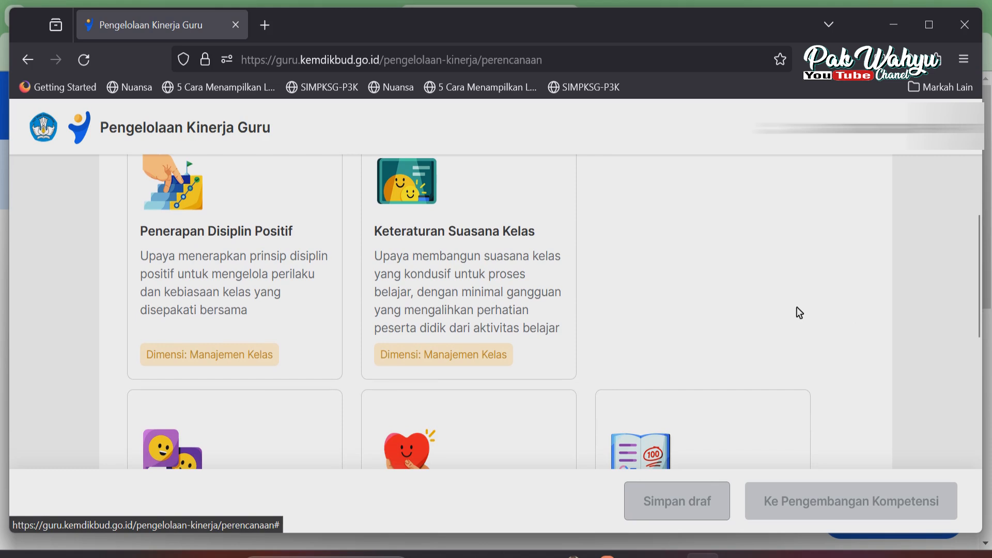
scroll(662, 287, "down", 4)
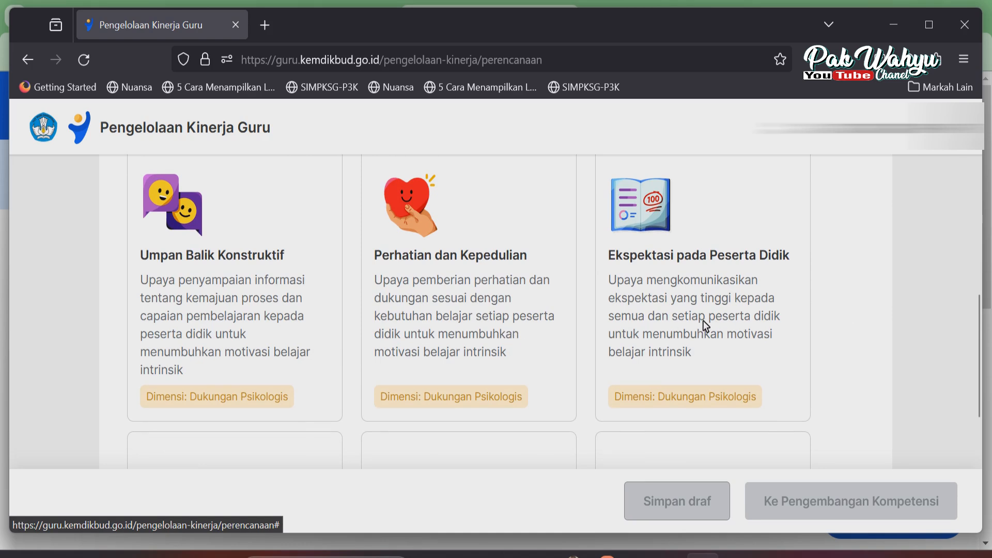
scroll(700, 318, "down", 2)
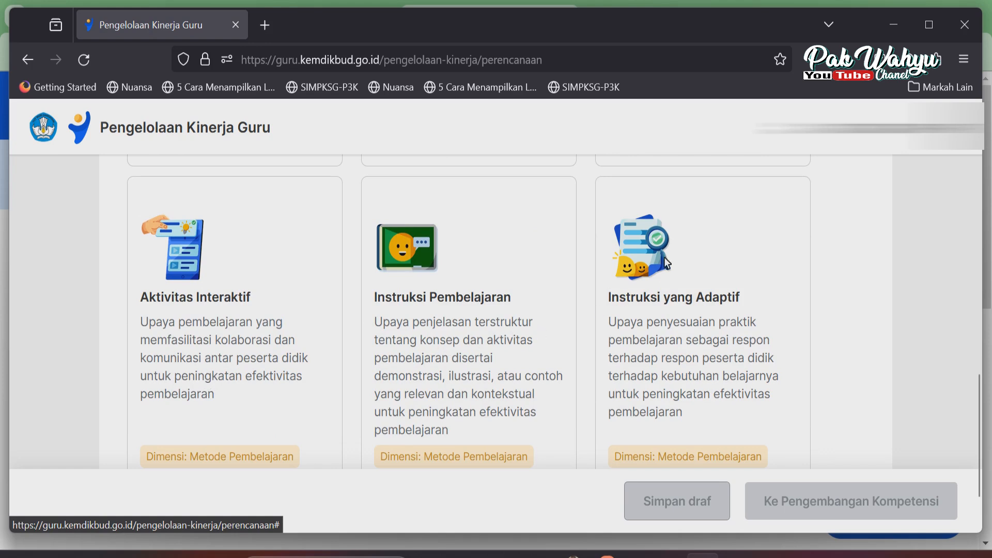
scroll(703, 266, "down", 2)
scroll(704, 274, "up", 10)
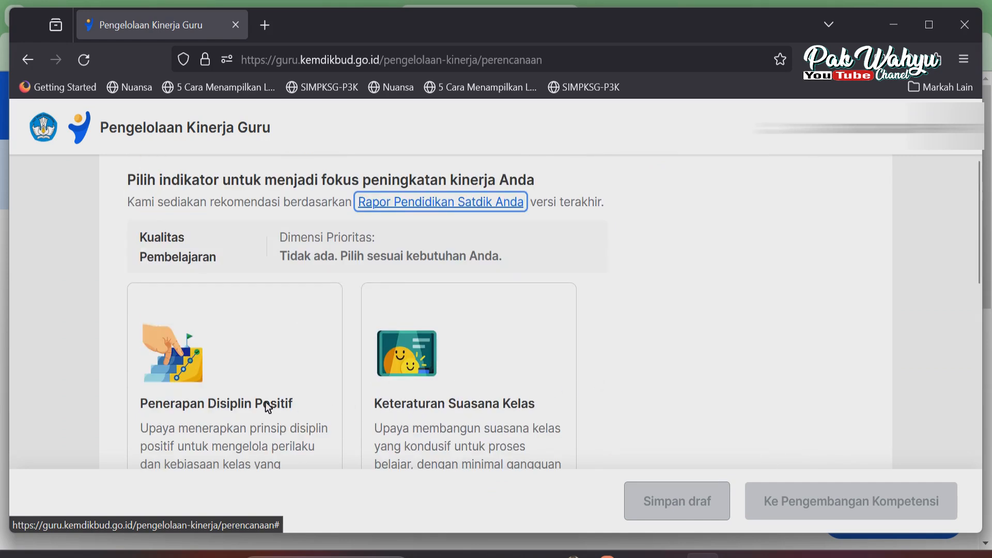
Choose Penerapan Disiplin Positif as the Praktik Pembelajaran indicator and continue to Pengembangan Kompetensi
scroll(188, 358, "down", 3)
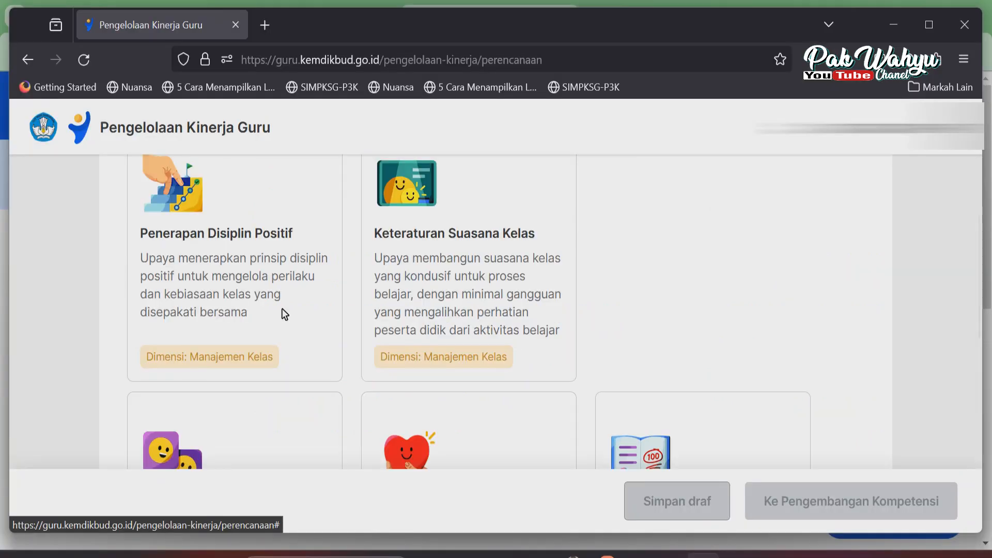
left_click(178, 206)
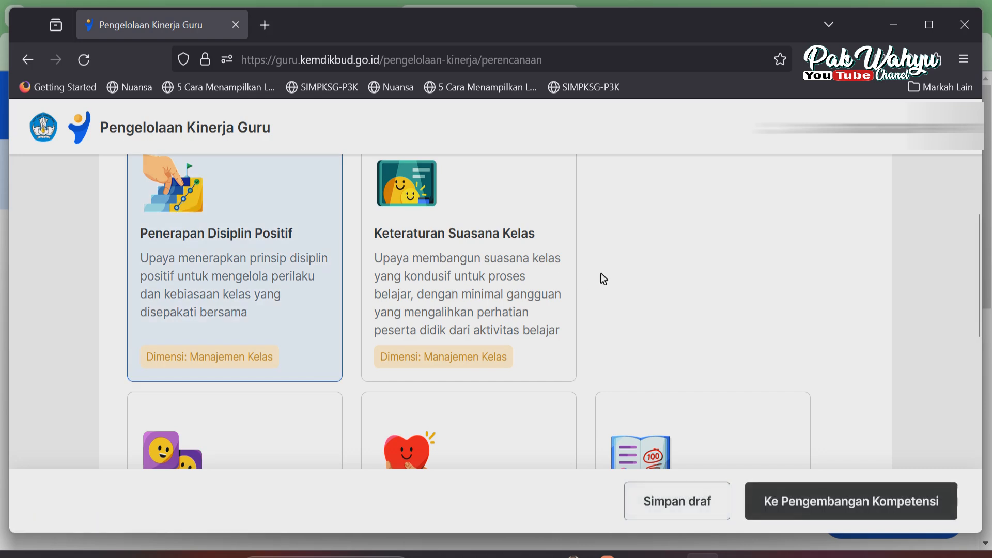
scroll(602, 276, "up", 5)
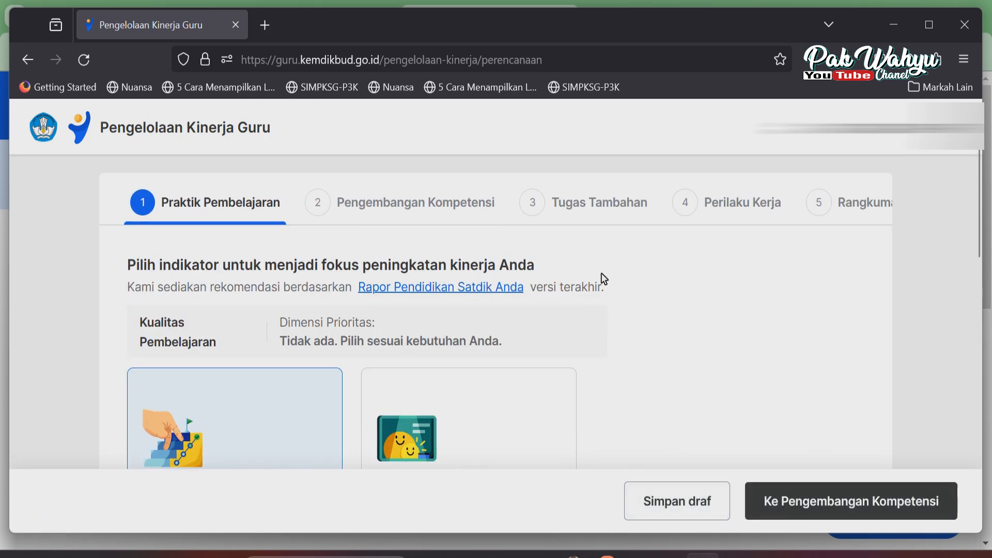
left_click(818, 503)
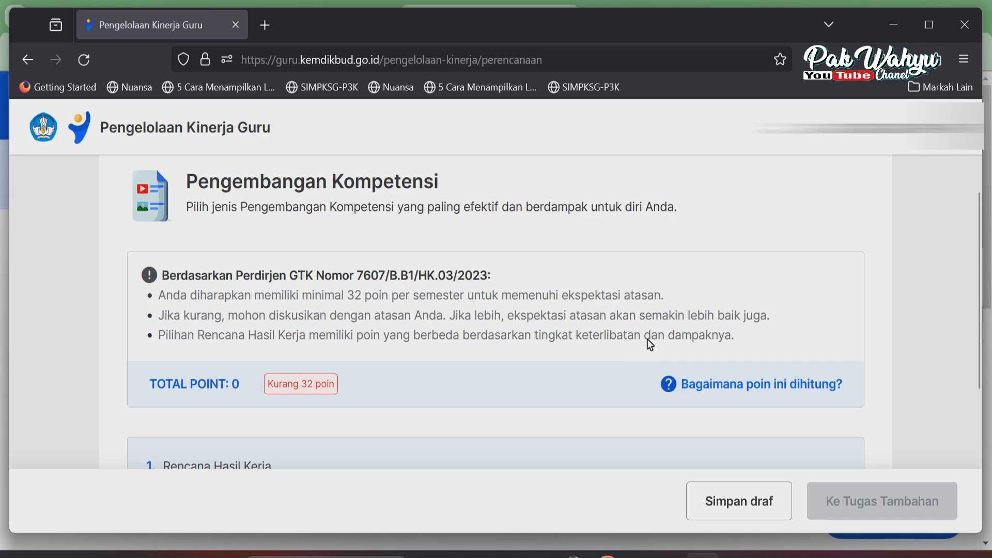
Set the first Rencana Hasil Kerja to the 8 poin option for Peserta kegiatan pelatihan atau bimbingan teknis yang memperoleh sertifikat
scroll(767, 321, "down", 2)
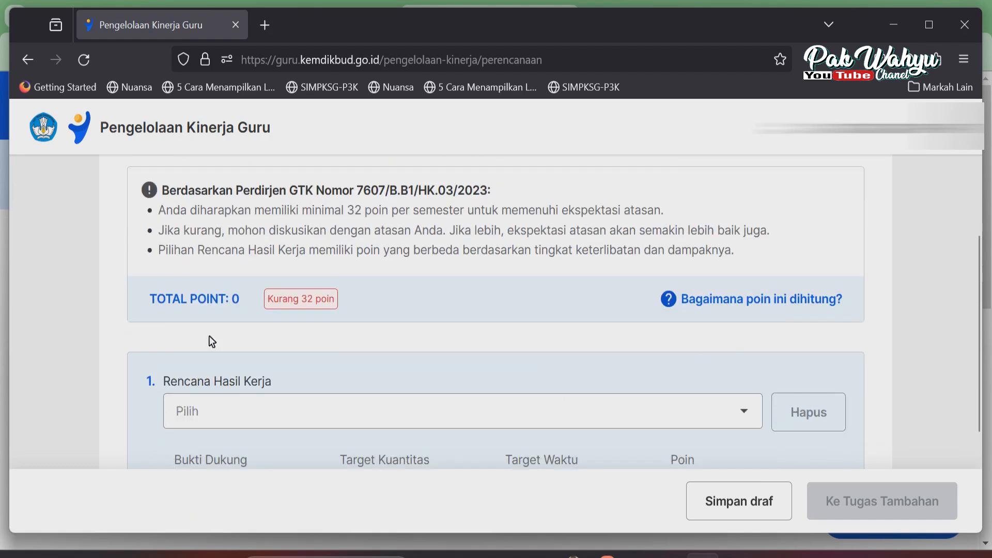
scroll(359, 339, "down", 2)
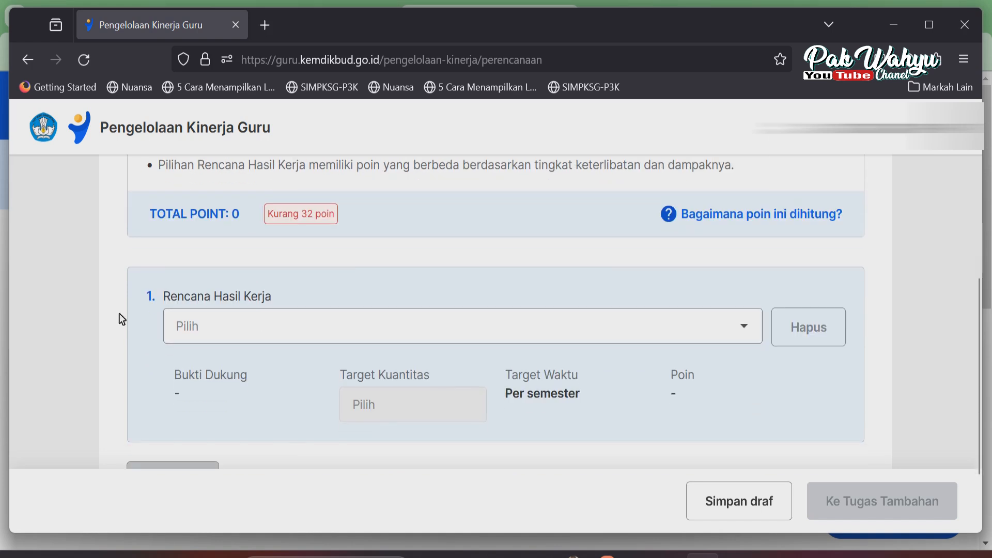
scroll(337, 314, "down", 2)
scroll(284, 331, "up", 3)
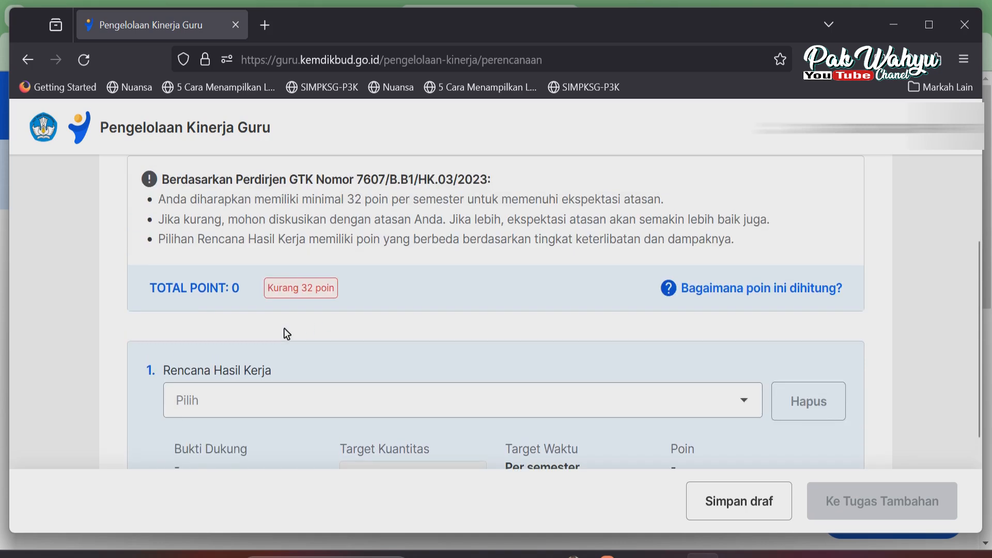
scroll(281, 332, "down", 3)
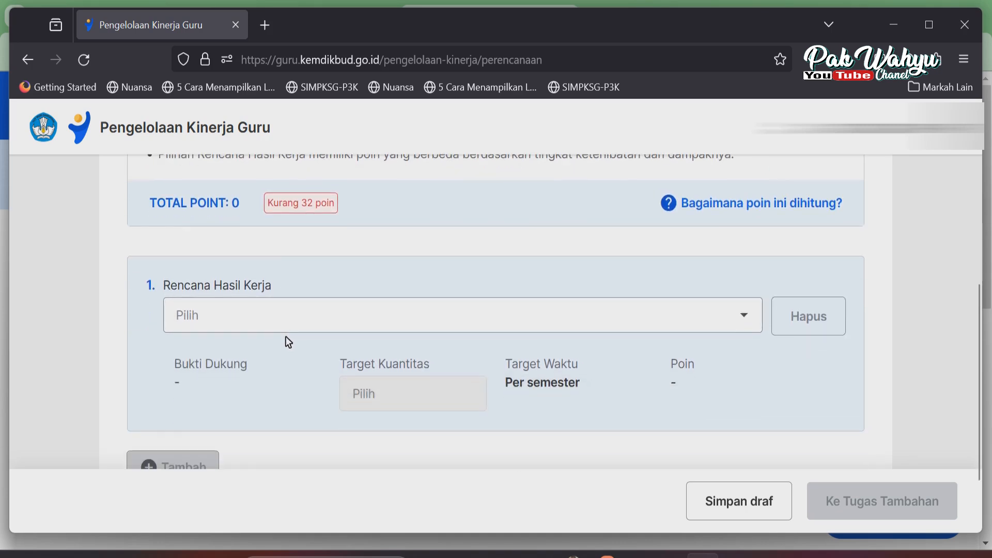
left_click(744, 315)
scroll(679, 342, "down", 4)
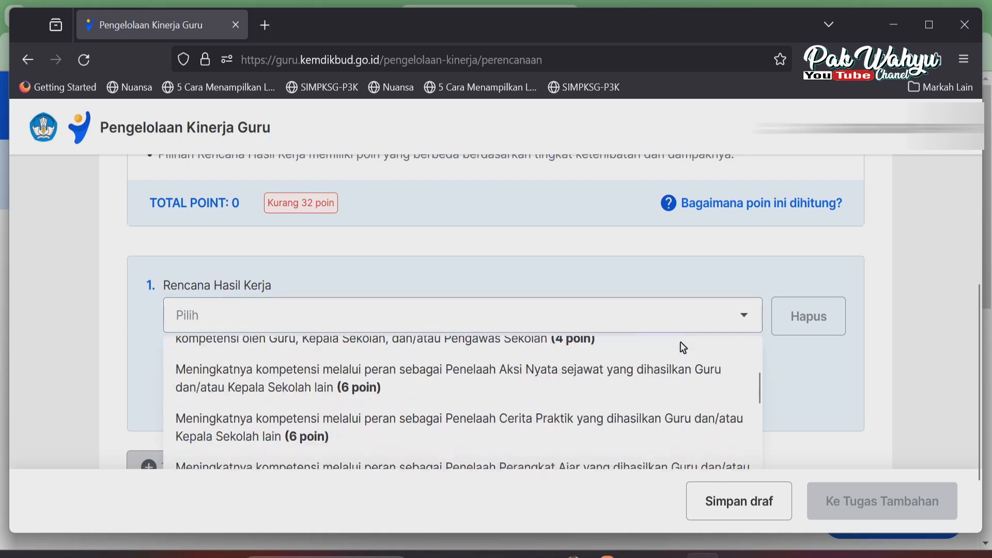
scroll(658, 358, "up", 3)
scroll(658, 359, "up", 1)
scroll(593, 379, "up", 3)
scroll(594, 379, "down", 3)
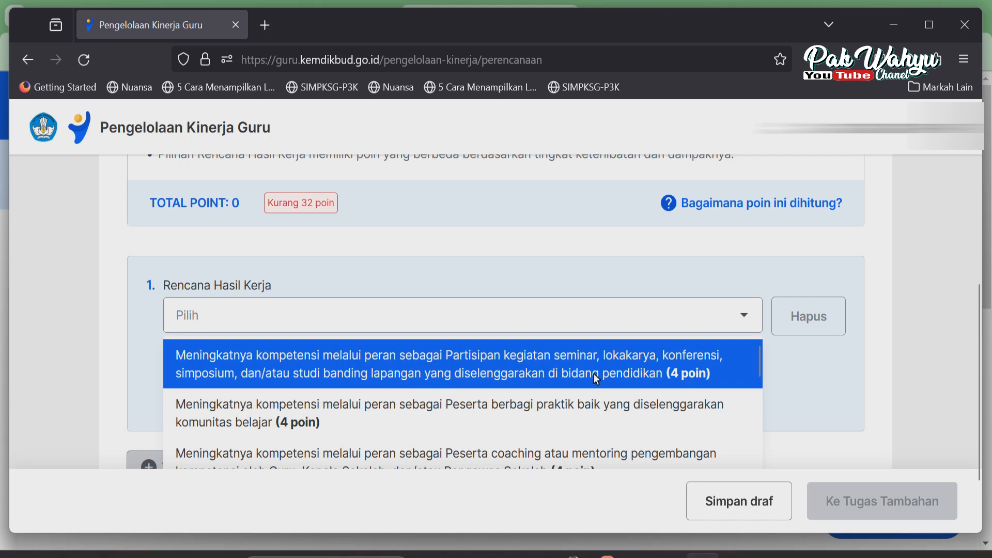
scroll(188, 405, "down", 5)
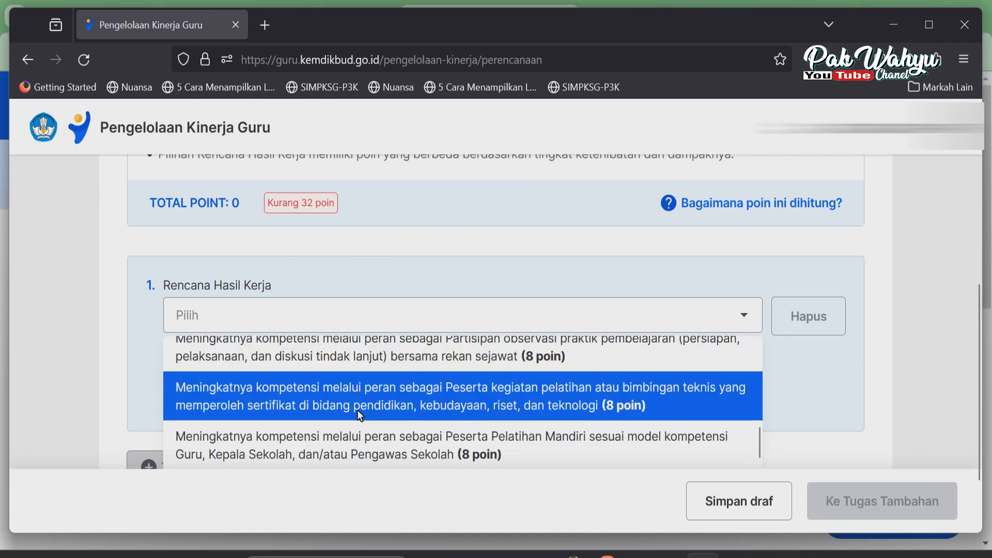
left_click(494, 404)
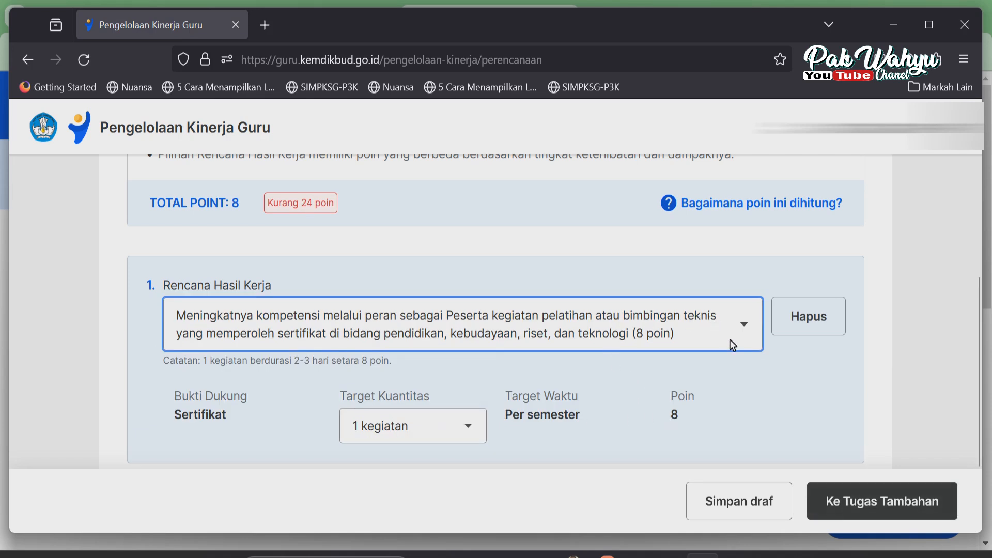
Set the Target Kuantitas of the first Rencana Hasil Kerja to 4 kegiatan
scroll(351, 410, "down", 3)
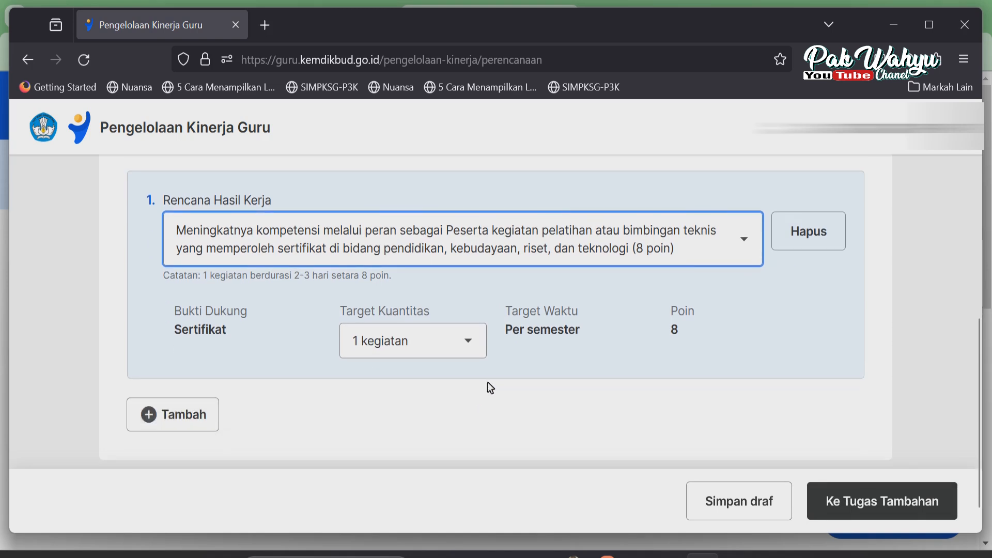
scroll(489, 383, "up", 3)
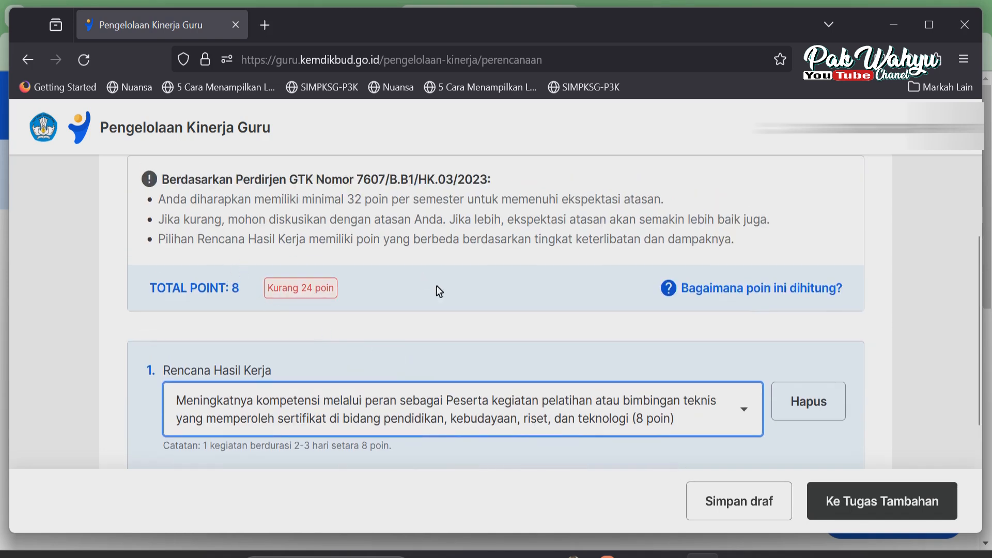
scroll(518, 428, "down", 3)
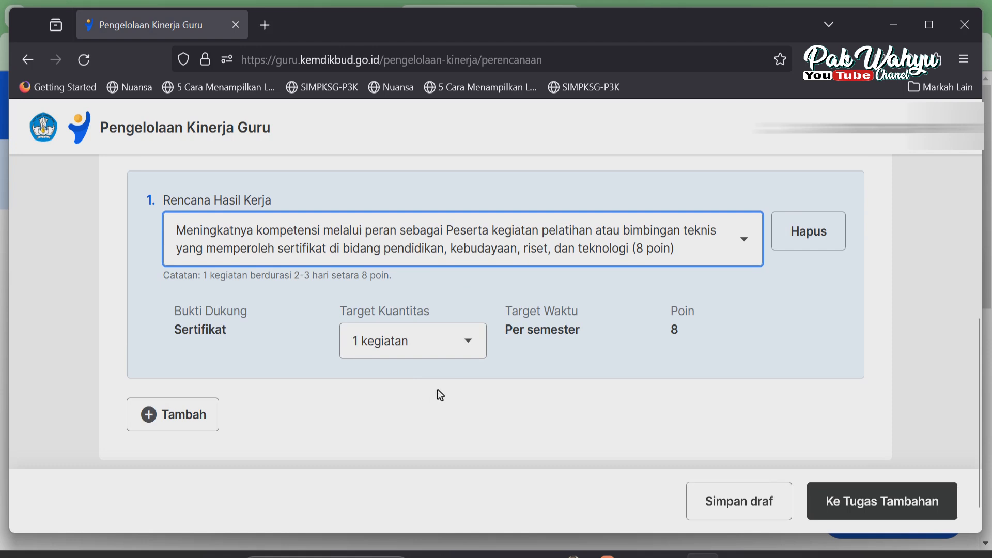
left_click(470, 346)
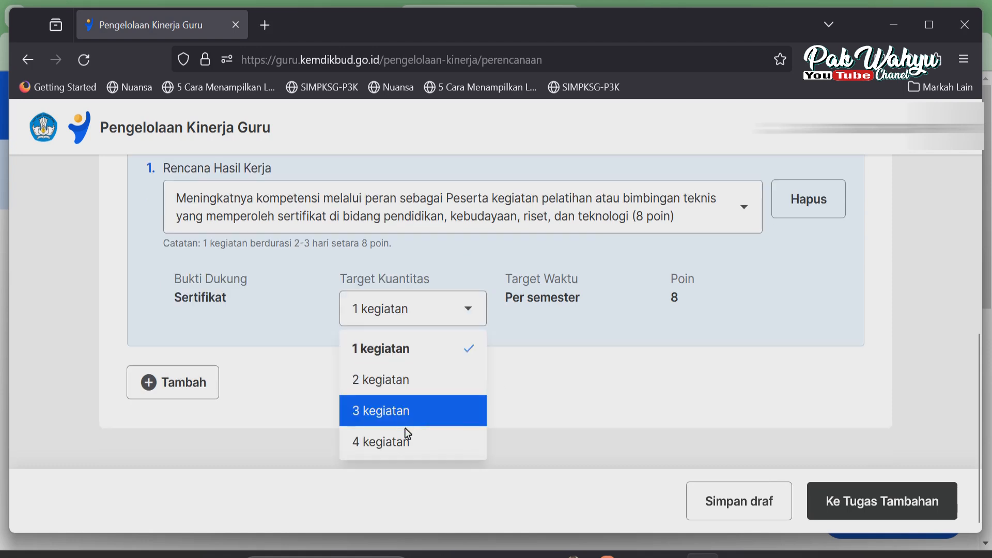
left_click(406, 440)
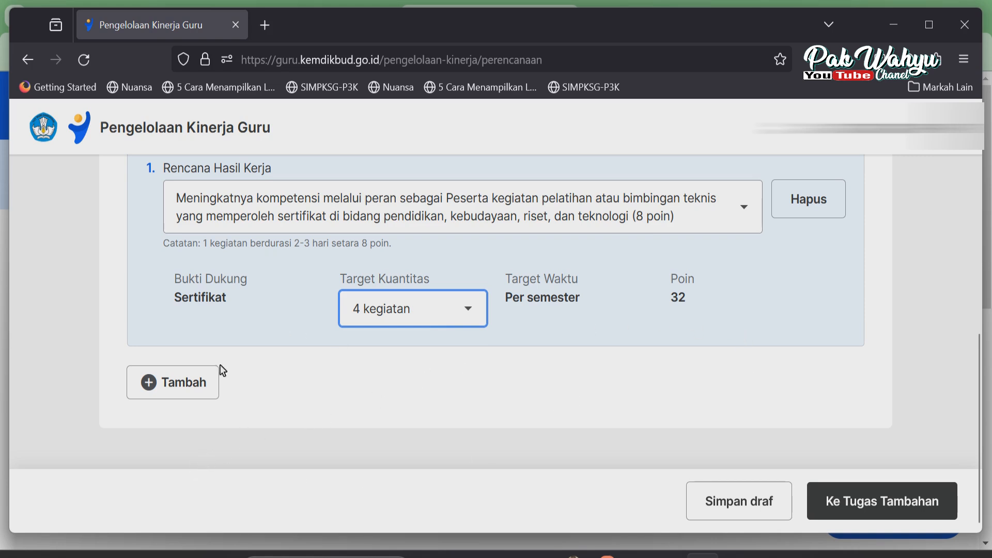
Add a second Rencana Hasil Kerja for the role of Peserta Pelatihan Mandiri sesuai model kompetensi (8 poin)
left_click(170, 387)
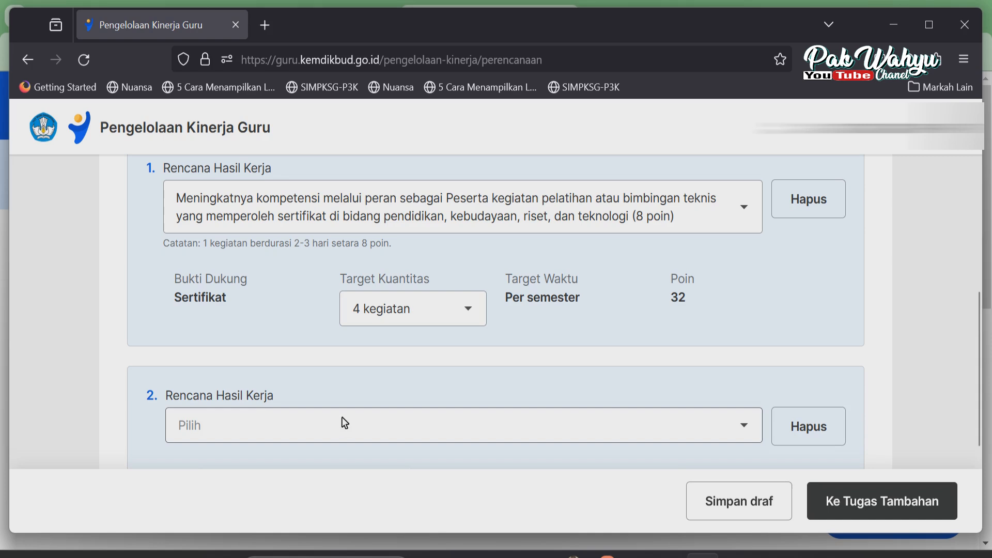
scroll(451, 389, "down", 3)
left_click(237, 255)
scroll(237, 364, "down", 5)
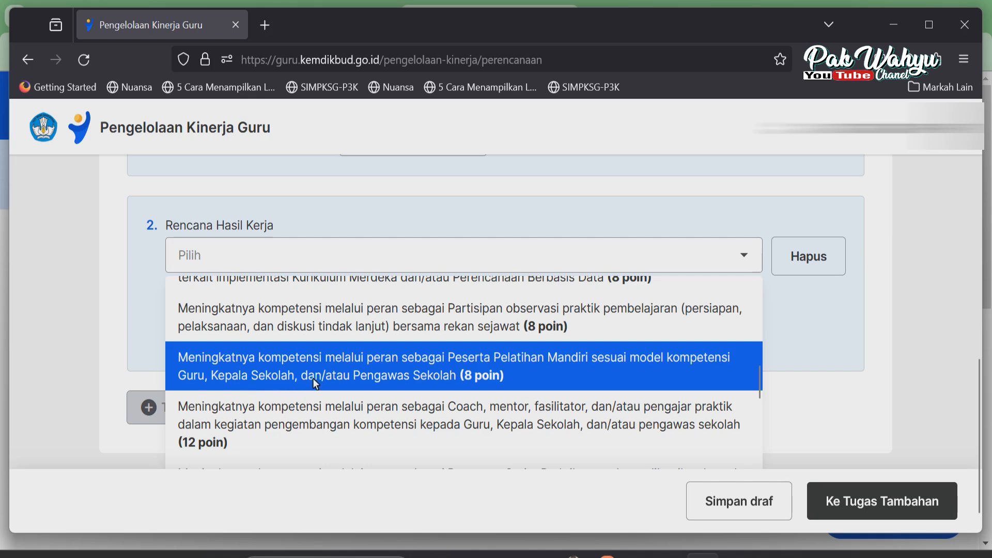
left_click(508, 368)
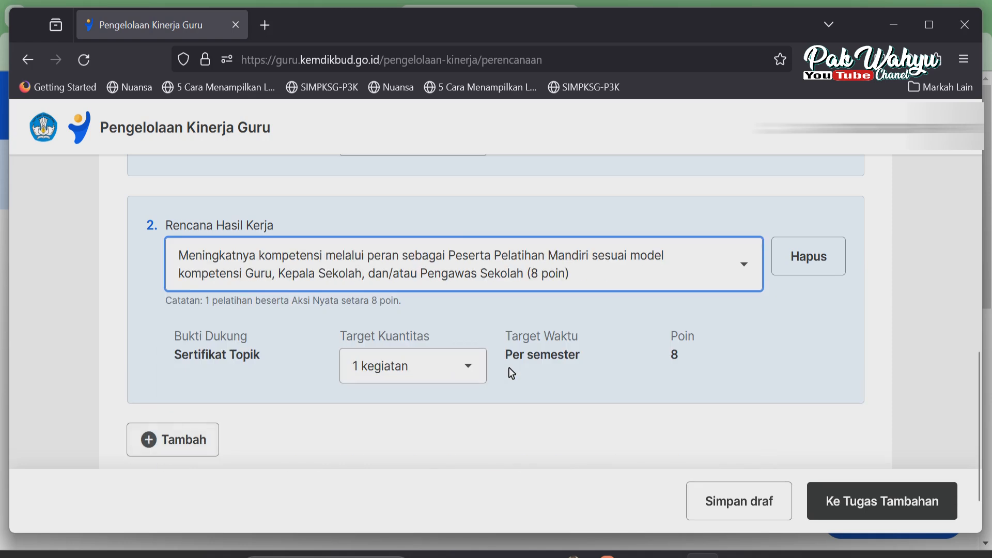
Set the second Rencana Hasil Kerja's Target Kuantitas to 2 kegiatan and continue to Tugas Tambahan
left_click(471, 368)
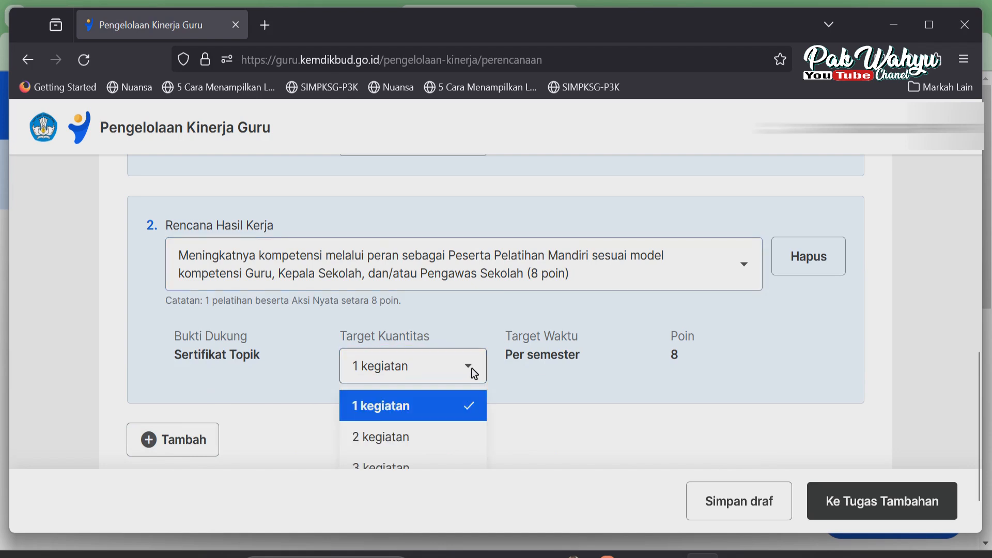
left_click(365, 443)
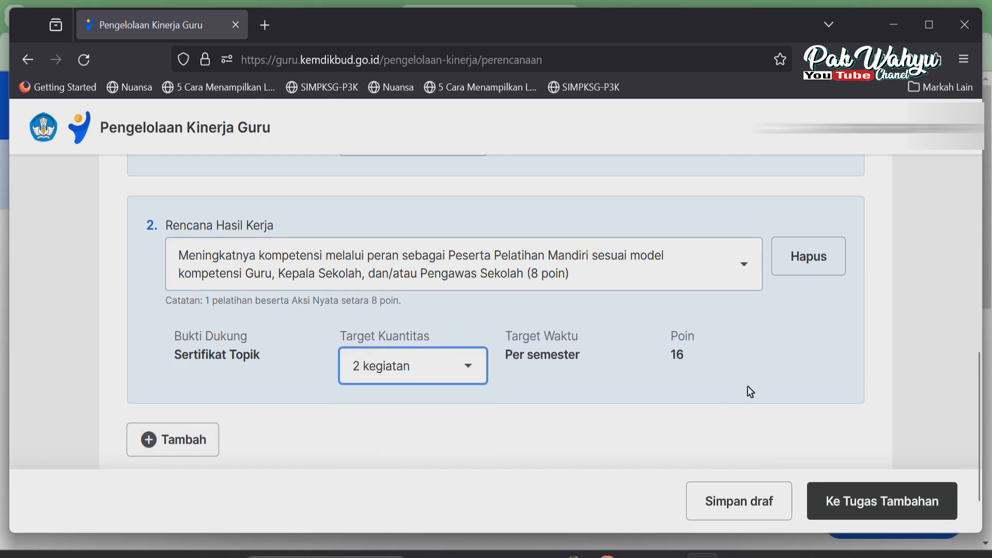
scroll(542, 378, "down", 2)
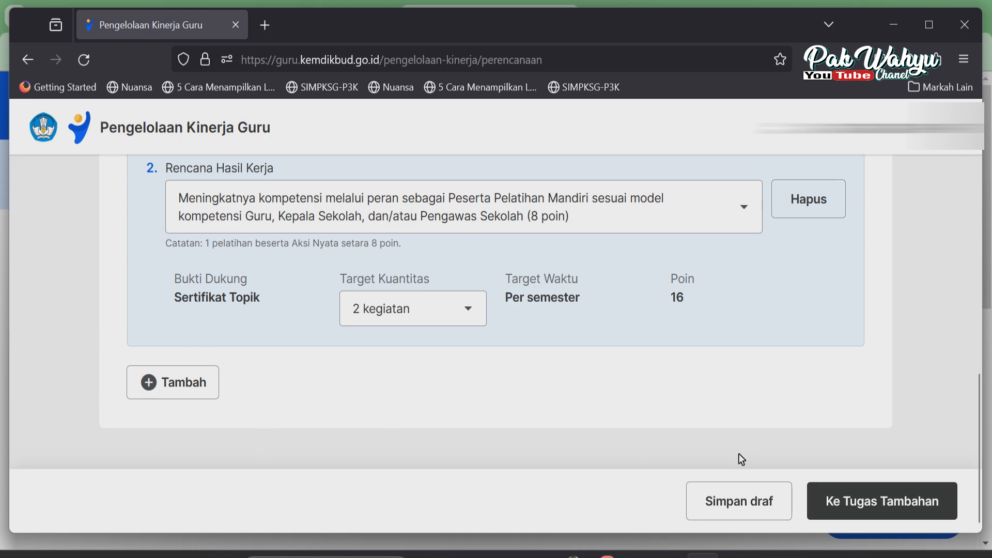
left_click(873, 498)
Review the optional Tugas Tambahan choices, leave the Rencana Hasil Kerja unselected, and continue to Perilaku Kerja
scroll(456, 479, "up", 3)
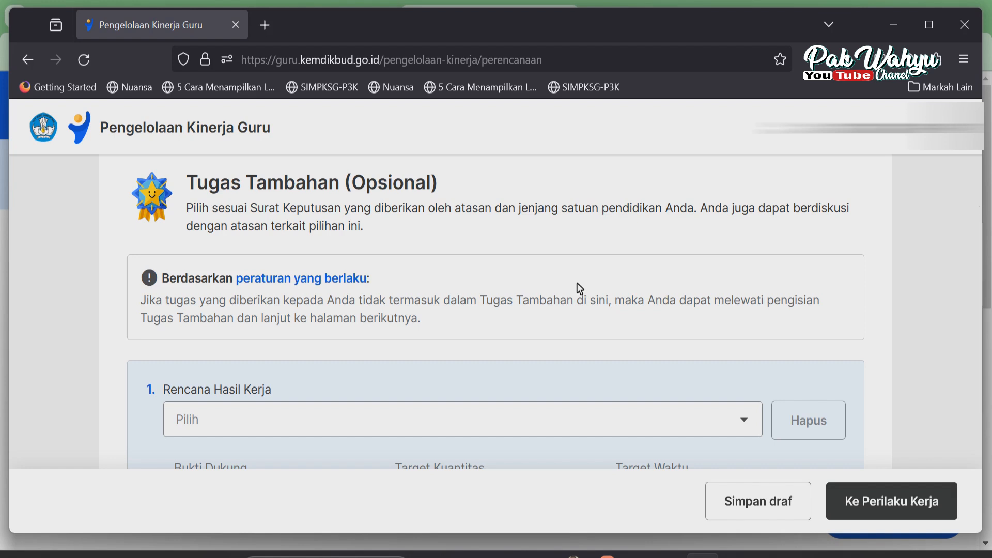
scroll(561, 304, "down", 3)
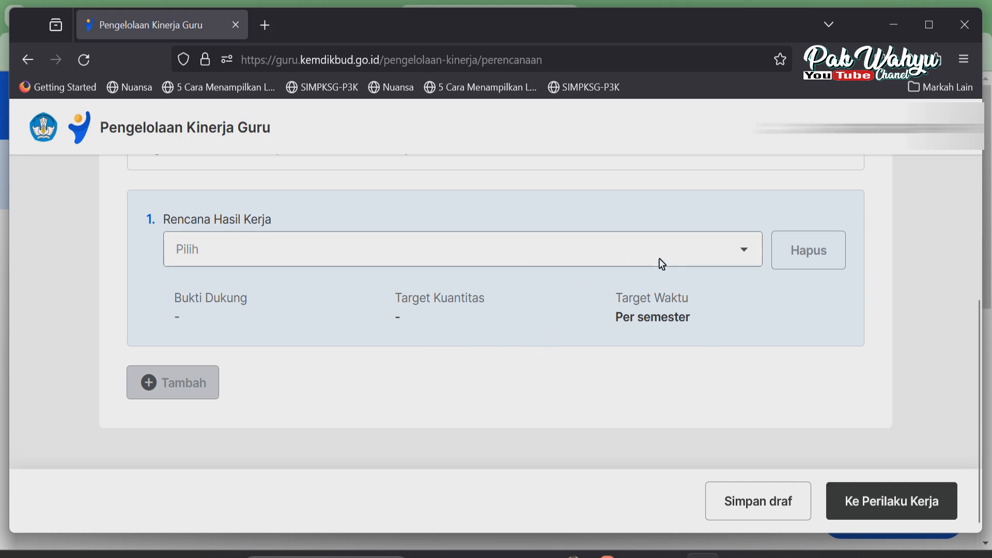
left_click(746, 250)
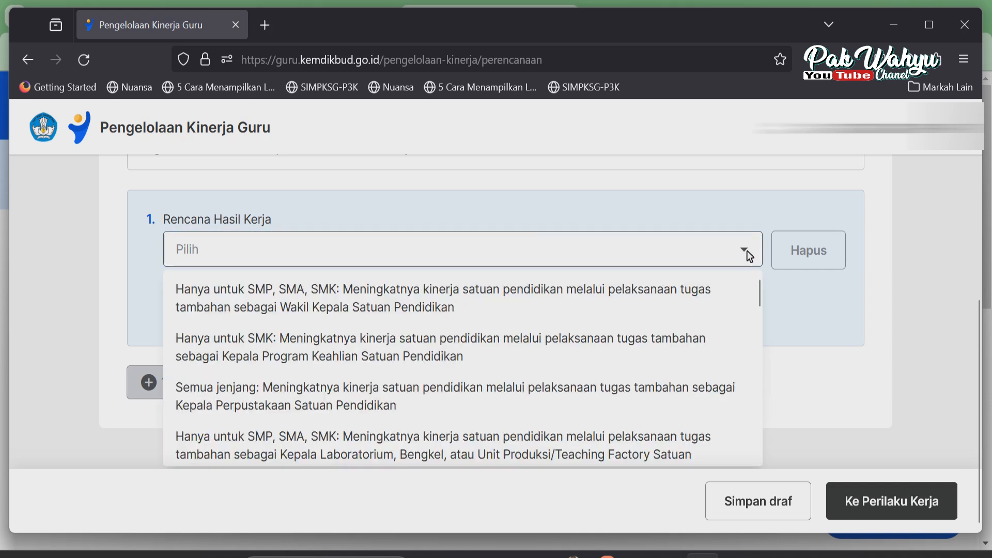
scroll(515, 395, "down", 3)
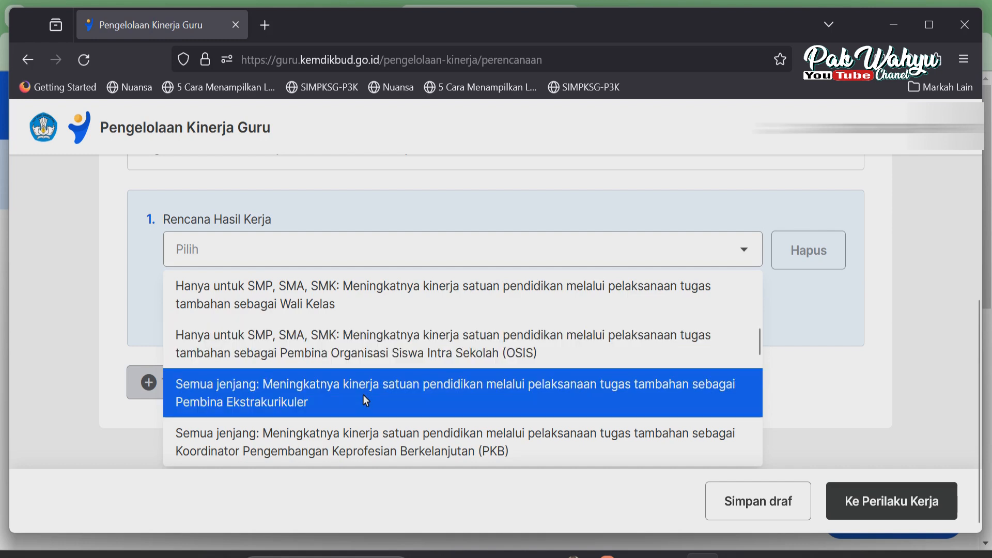
scroll(444, 396, "down", 5)
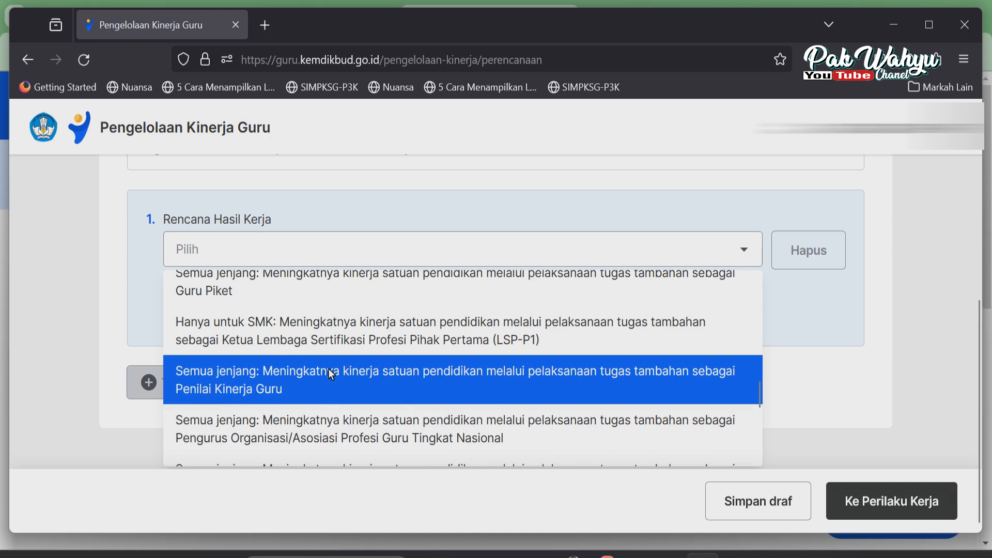
scroll(400, 385, "down", 3)
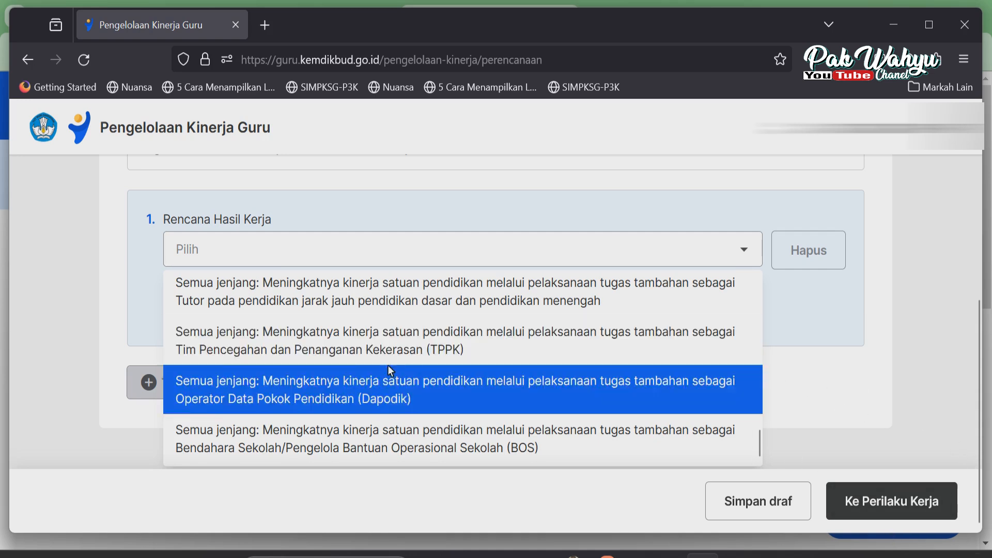
left_click(866, 503)
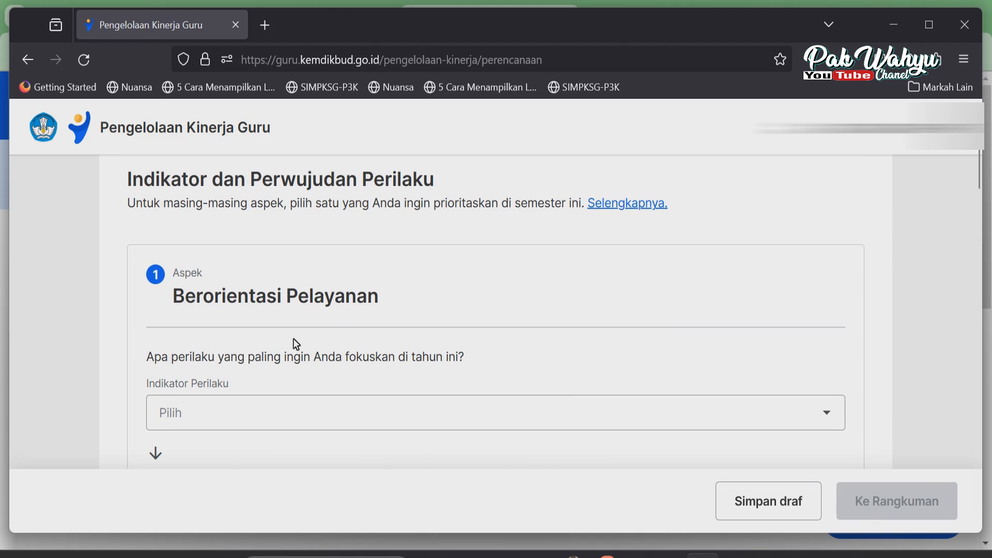
Examine the Perilaku Kerja aspects and the Indikator Perilaku and Perwujudan Perilaku fields each one requires
scroll(513, 329, "down", 7)
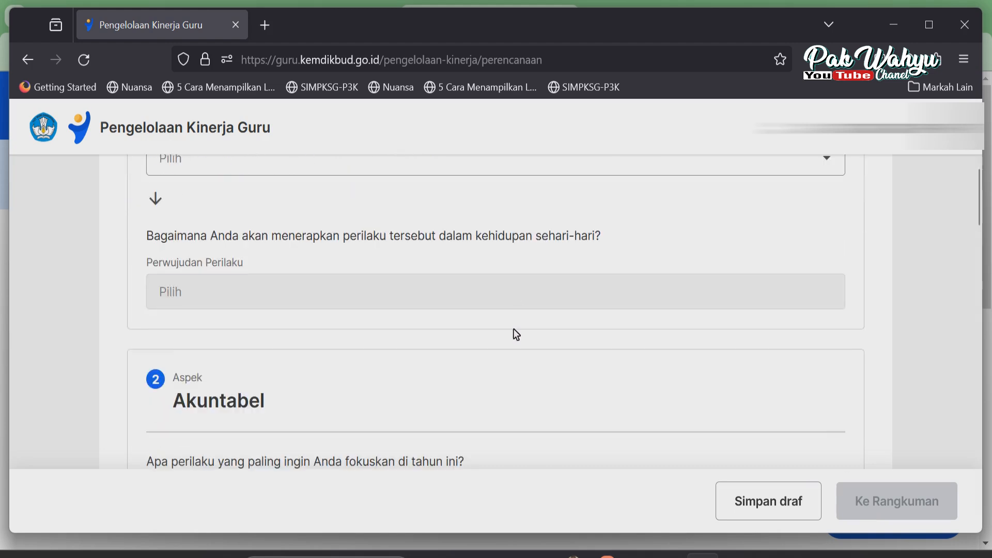
scroll(514, 334, "down", 3)
scroll(513, 334, "down", 5)
scroll(475, 333, "up", 5)
scroll(406, 329, "up", 10)
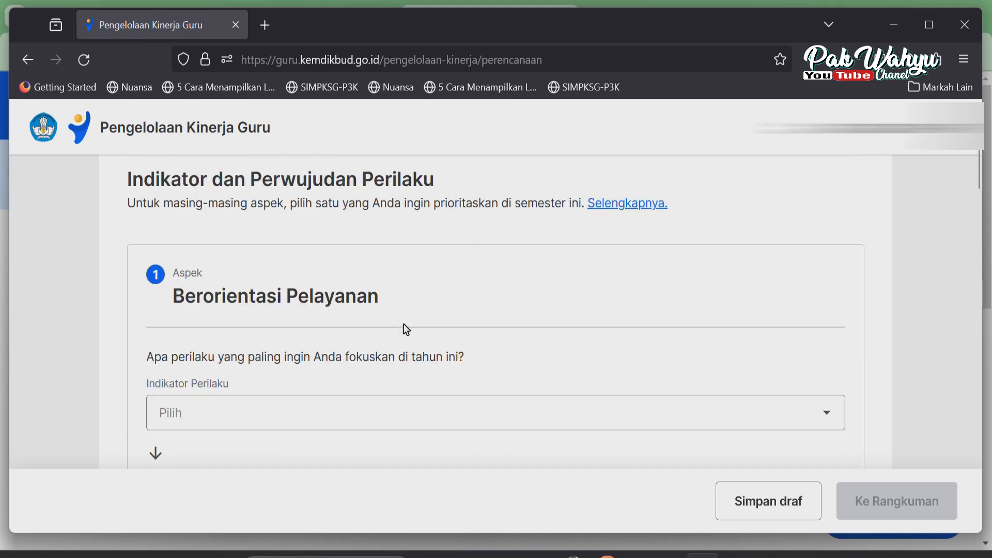
scroll(398, 310, "down", 15)
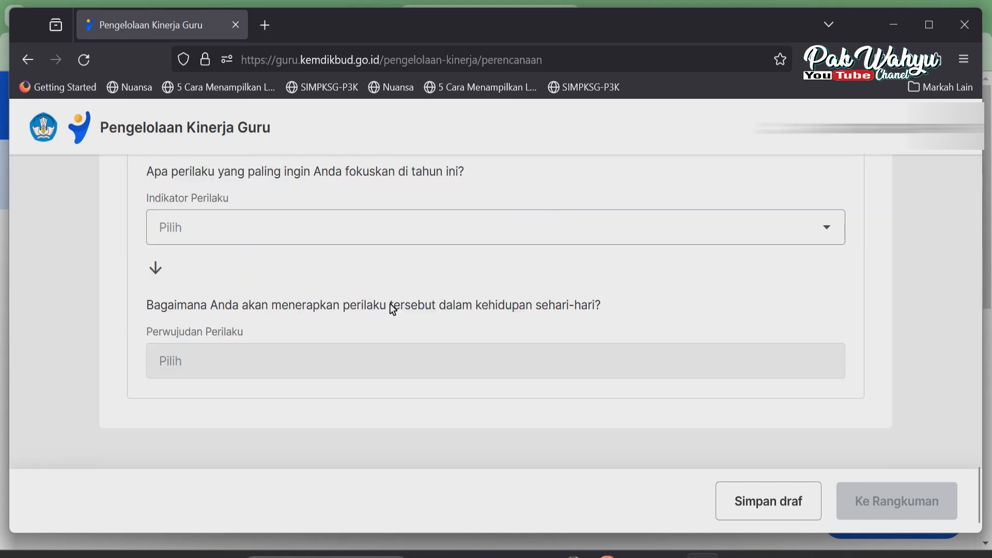
scroll(390, 303, "up", 5)
scroll(389, 304, "up", 5)
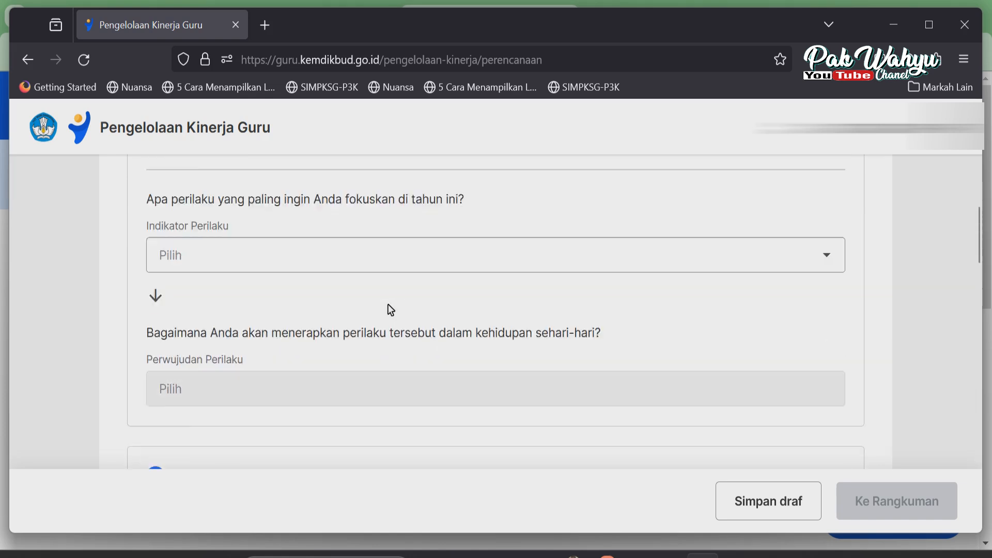
scroll(382, 302, "up", 10)
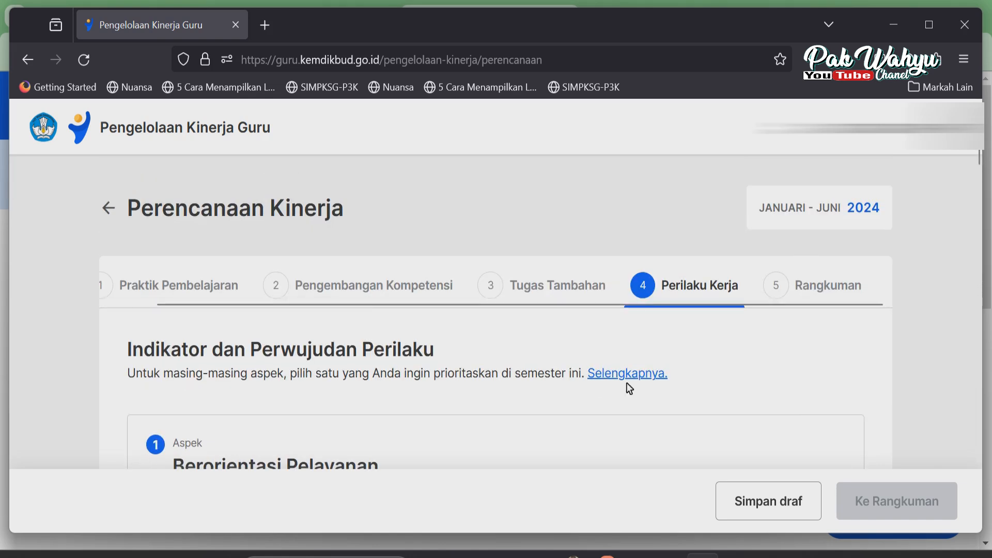
Set Berorientasi Pelayanan's Indikator Perilaku to Memahami kebutuhan peserta didik dan berusaha memenuhinya
scroll(470, 433, "down", 3)
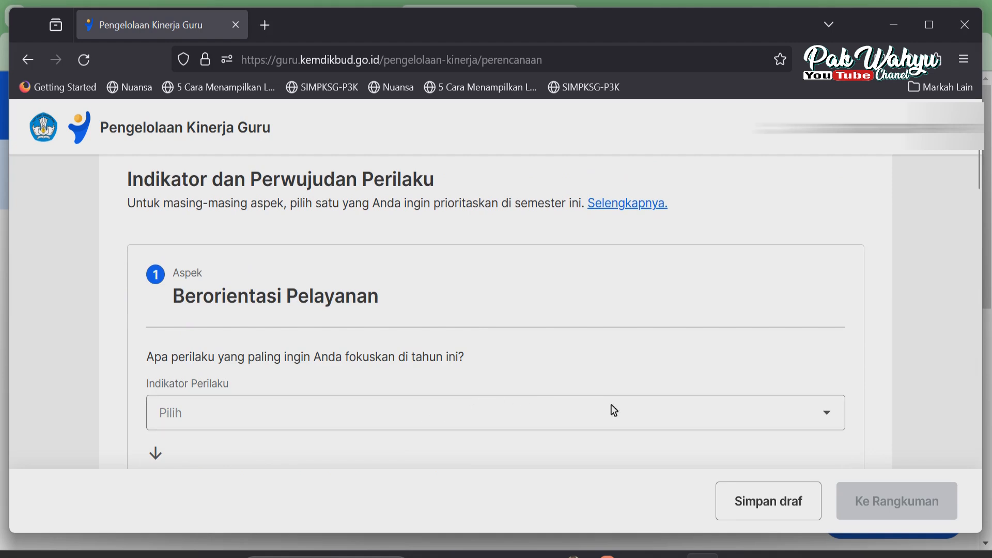
left_click(826, 411)
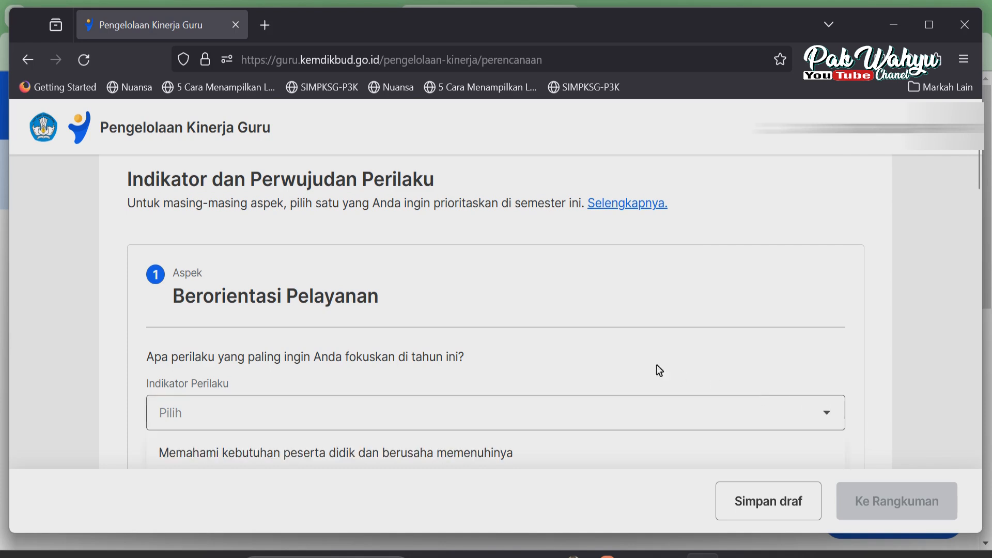
scroll(451, 325, "down", 2)
scroll(449, 320, "down", 1)
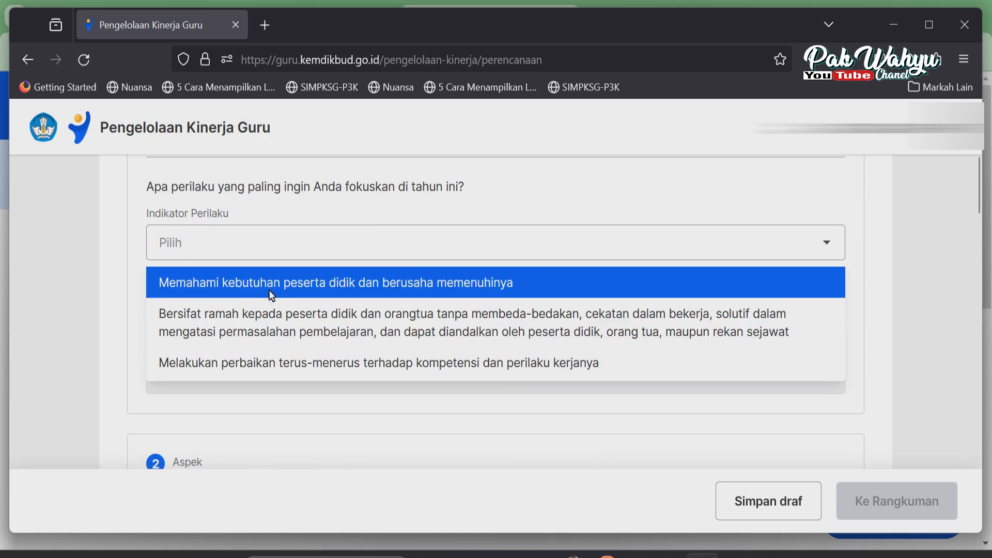
scroll(228, 312, "down", 5)
scroll(228, 312, "up", 7)
scroll(228, 312, "down", 2)
scroll(229, 316, "down", 2)
scroll(228, 316, "up", 2)
left_click(411, 282)
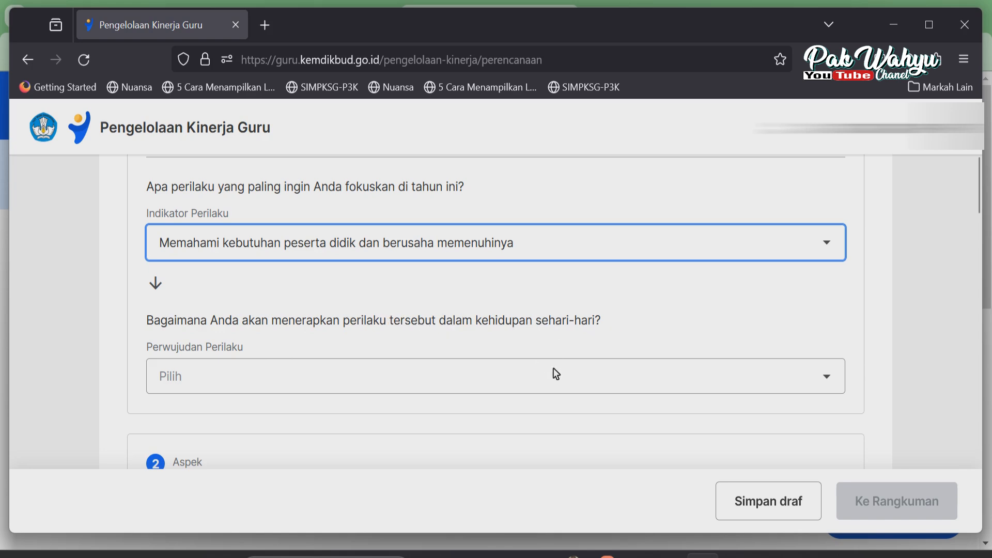
Set Berorientasi Pelayanan's Perwujudan Perilaku to Melayani peserta didik sesuai hasil asesmen awal peserta didik
left_click(828, 376)
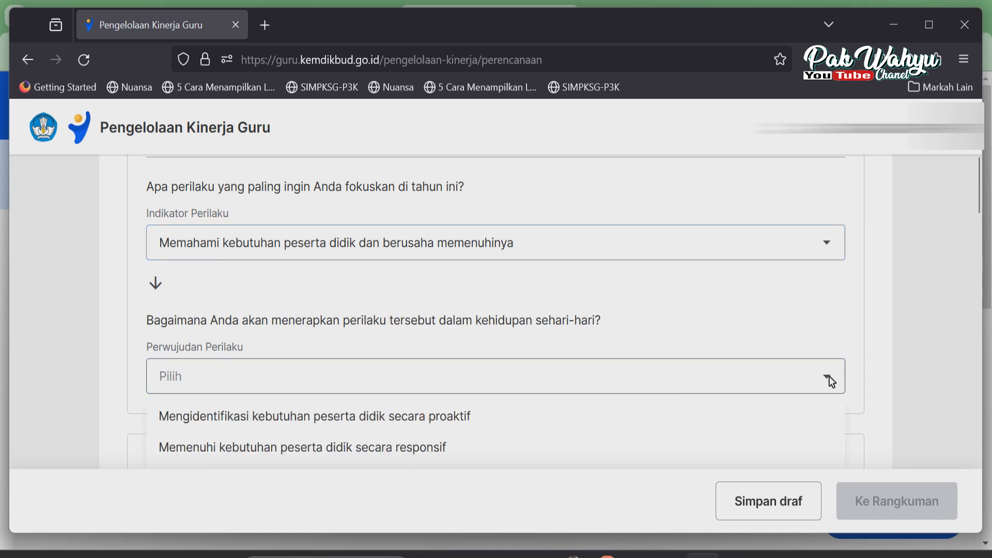
scroll(664, 408, "down", 2)
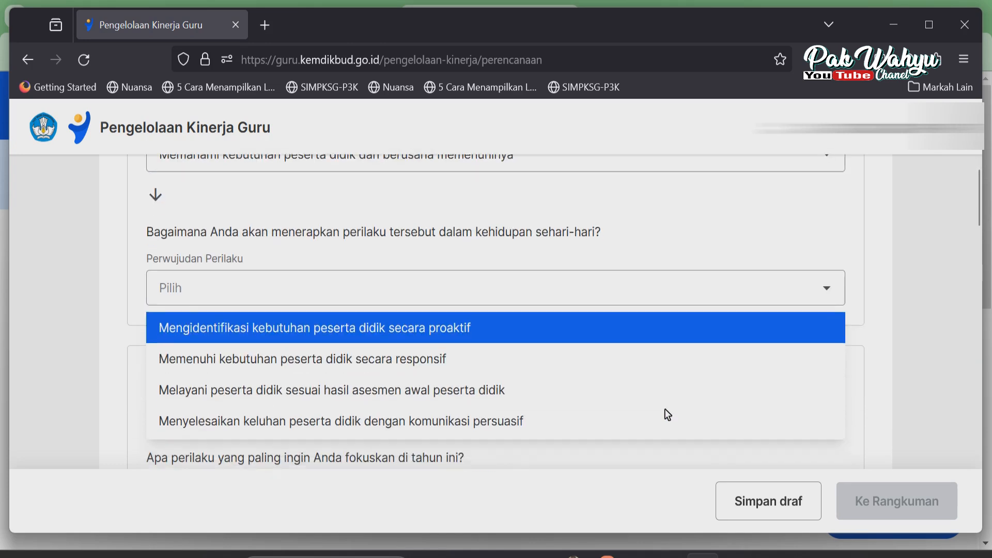
scroll(664, 408, "down", 3)
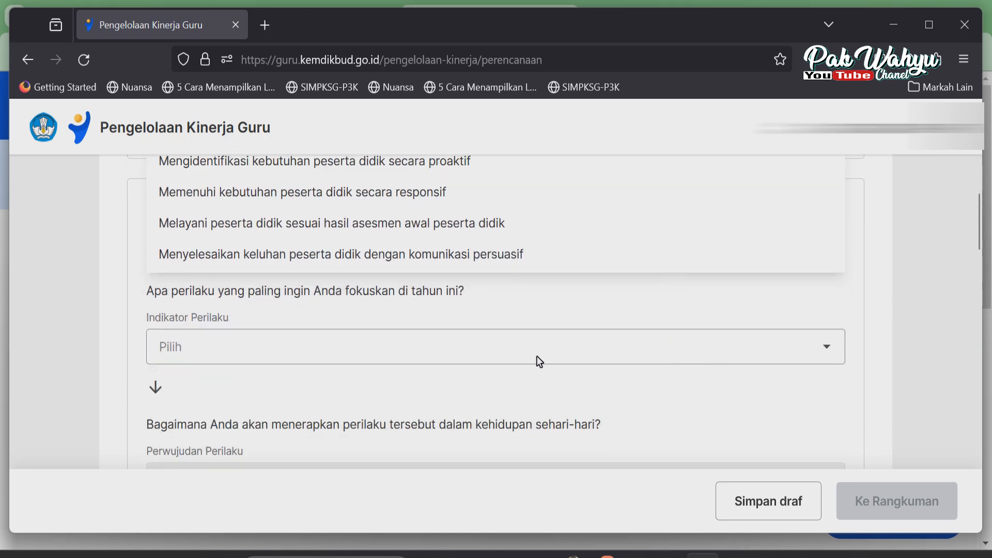
scroll(454, 295, "up", 2)
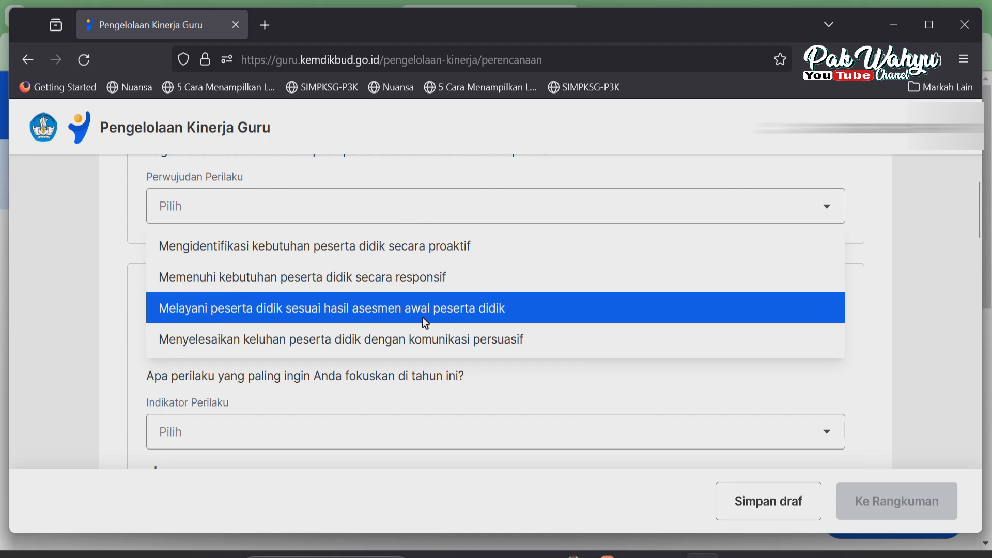
left_click(474, 309)
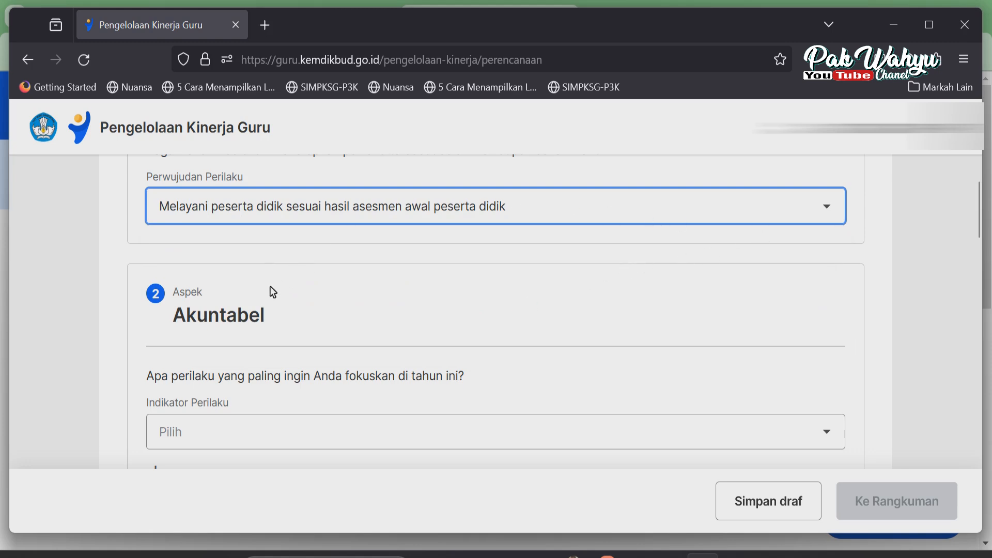
Set Akuntabel's Indikator Perilaku to Melaksanakan tugas dengan jujur, bertanggung jawab, cermat, disiplin, dan berintegritas tinggi
scroll(242, 311, "down", 3)
scroll(209, 308, "up", 2)
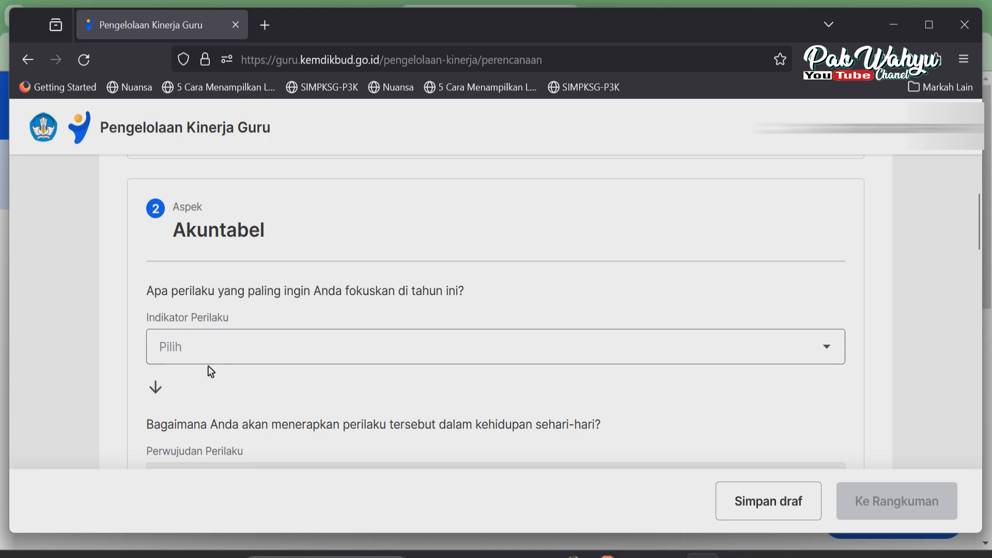
left_click(829, 346)
scroll(713, 348, "down", 2)
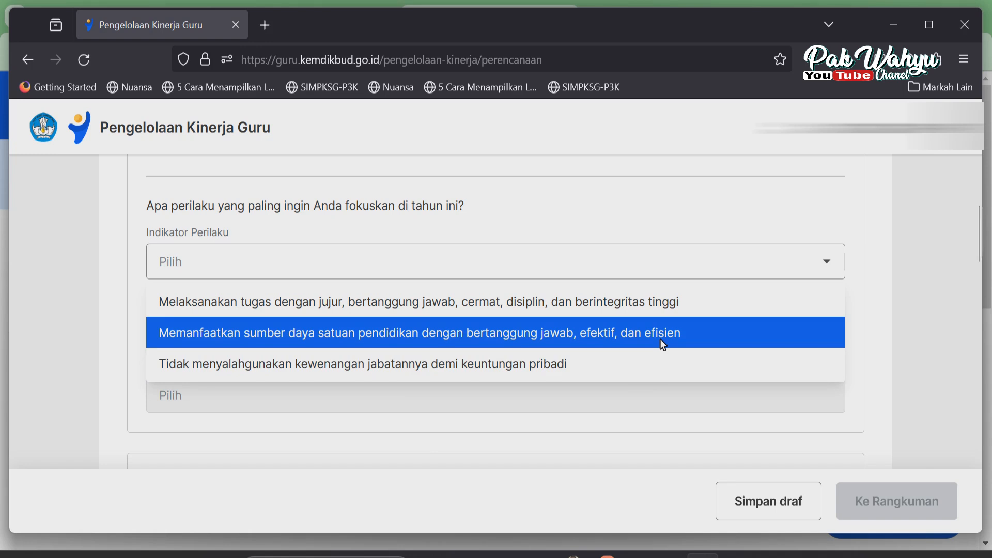
left_click(298, 306)
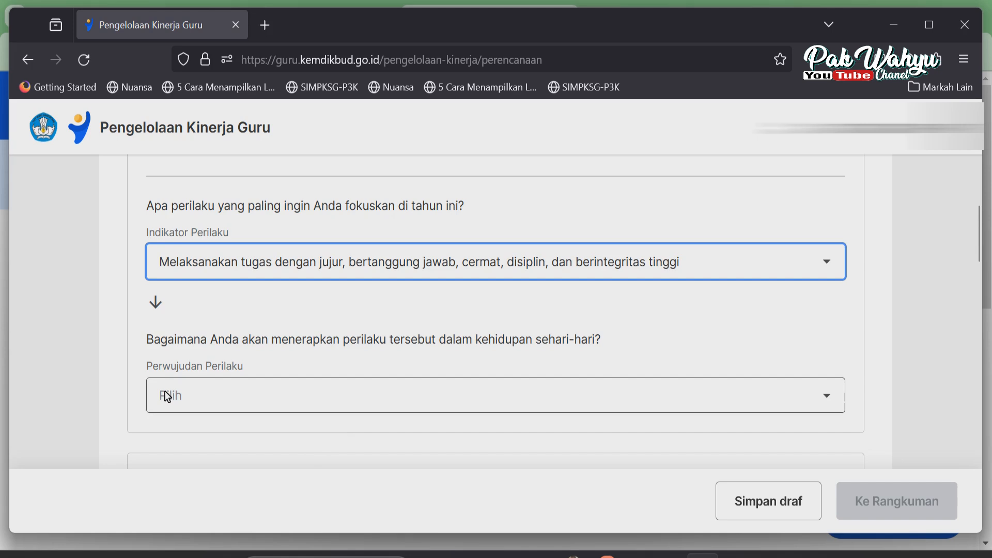
Set Akuntabel's Perwujudan Perilaku to Melaksanakan pekerjaan sesuai dengan ketentuan
scroll(165, 392, "down", 3)
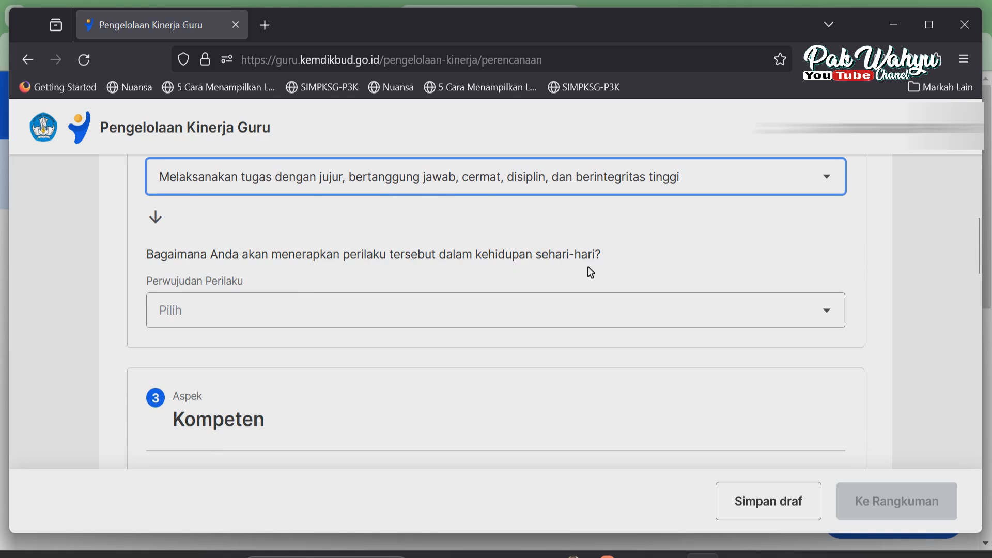
left_click(833, 312)
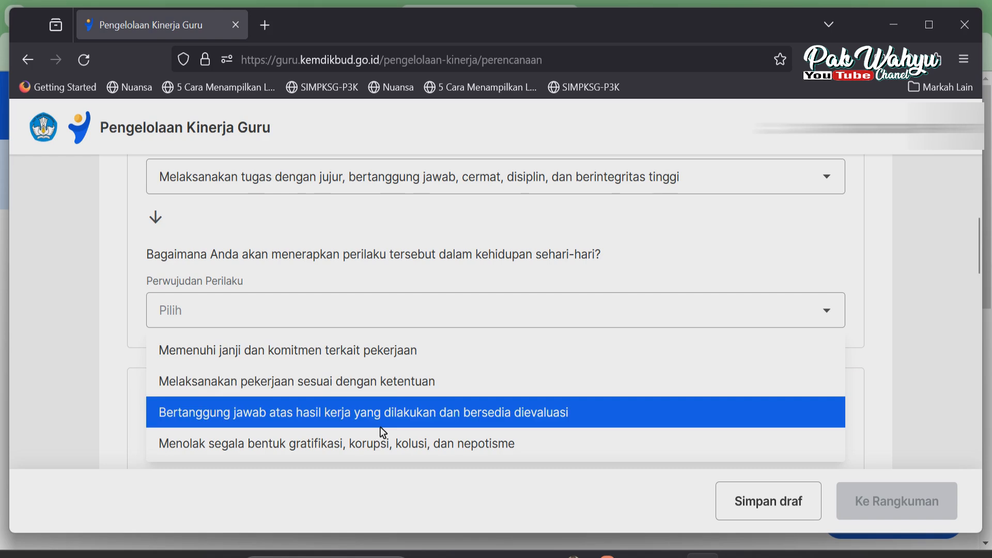
left_click(350, 385)
Set Kolaboratif's Indikator Perilaku to Memberi kesempatan kepada warga satuan pendidikan dan masyarakat atau duni usaha untuk berkontribusi bagi tujuan pembelajaran yang berpusat pada peserta didik
scroll(493, 383, "down", 10)
scroll(492, 383, "up", 1)
scroll(519, 380, "down", 1)
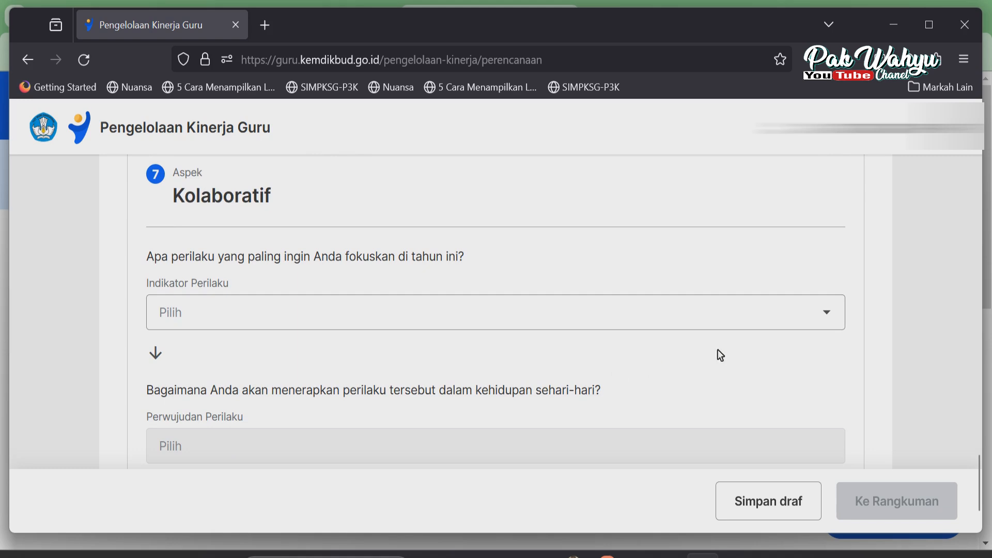
left_click(828, 317)
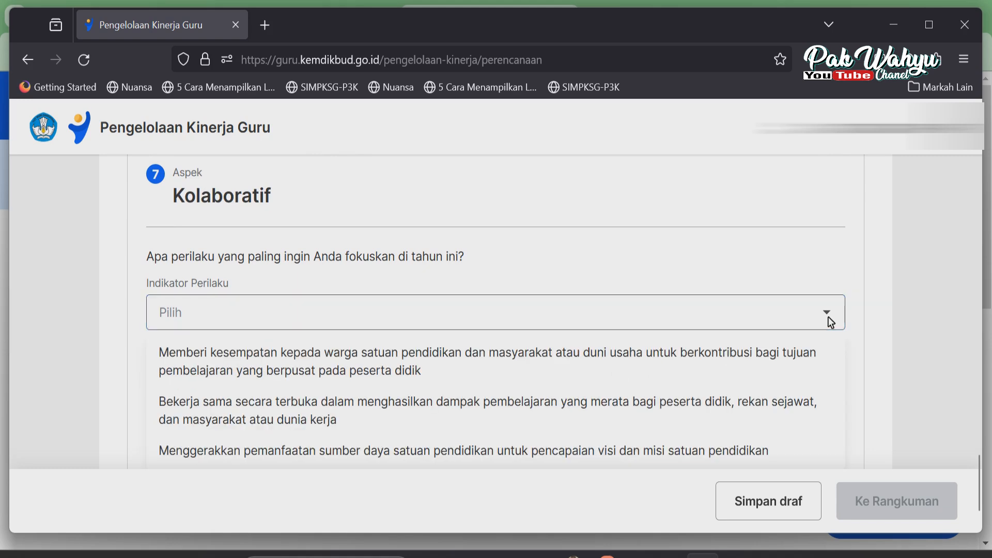
left_click(324, 369)
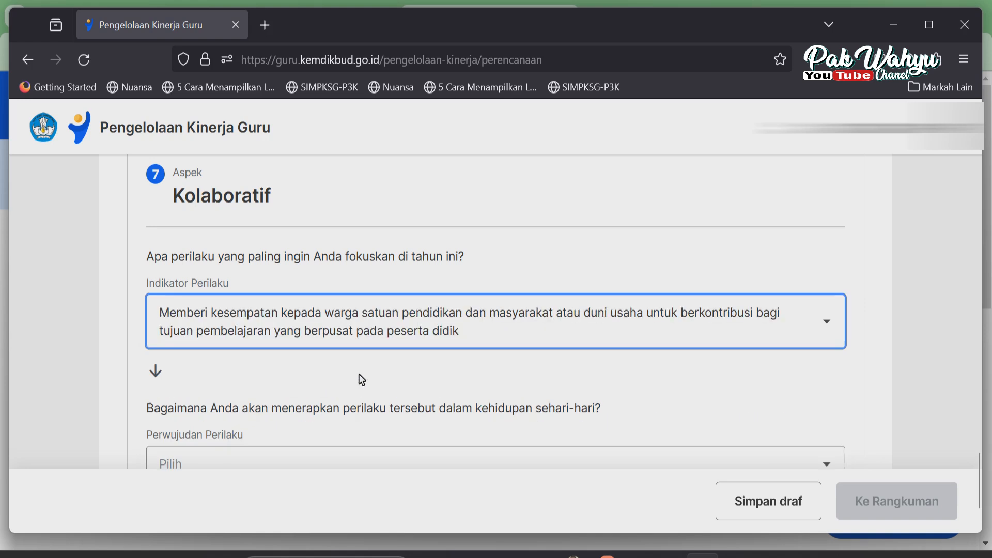
Set Kolaboratif's Perwujudan Perilaku to Menerima pendapat dan saran dalam menyelesaikan tugas and continue to Rangkuman
scroll(481, 387, "down", 2)
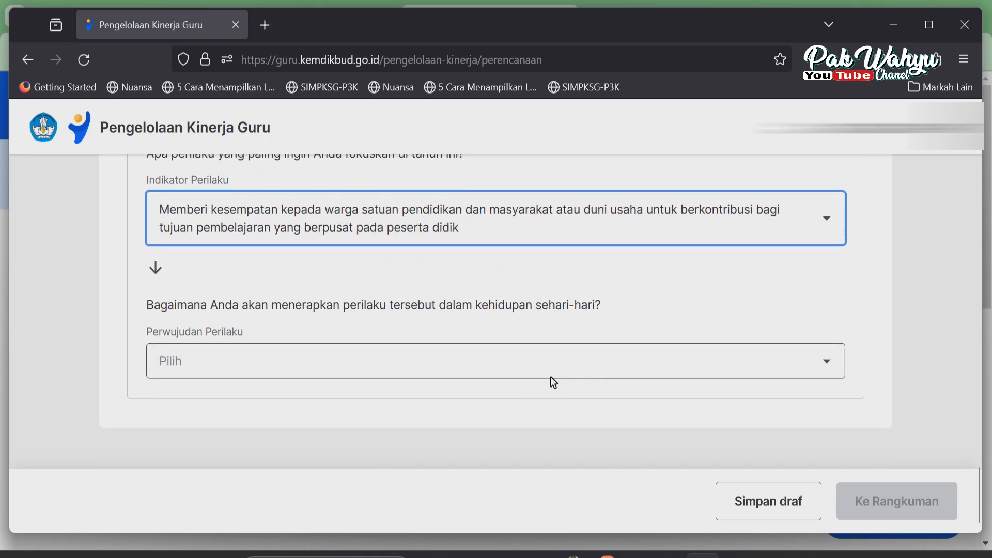
left_click(822, 360)
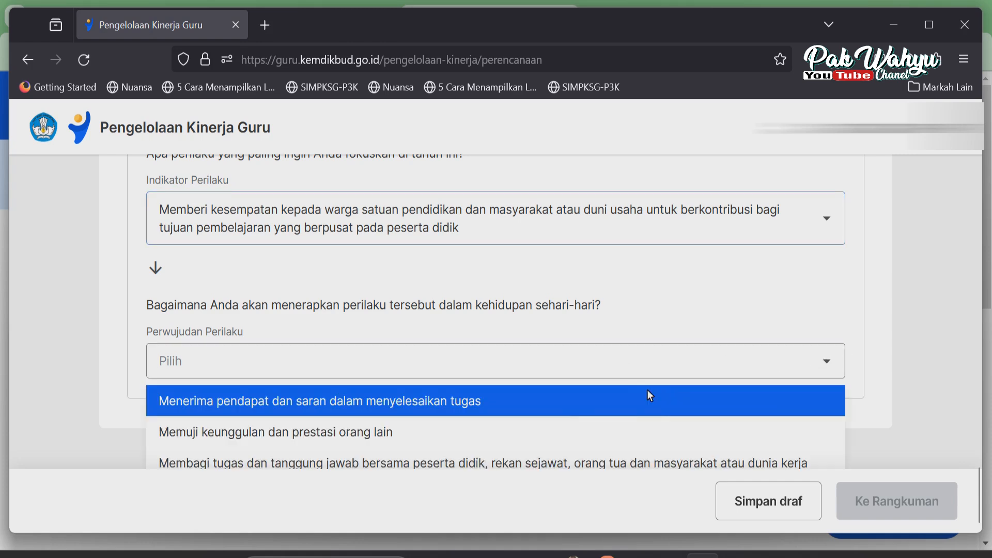
left_click(446, 411)
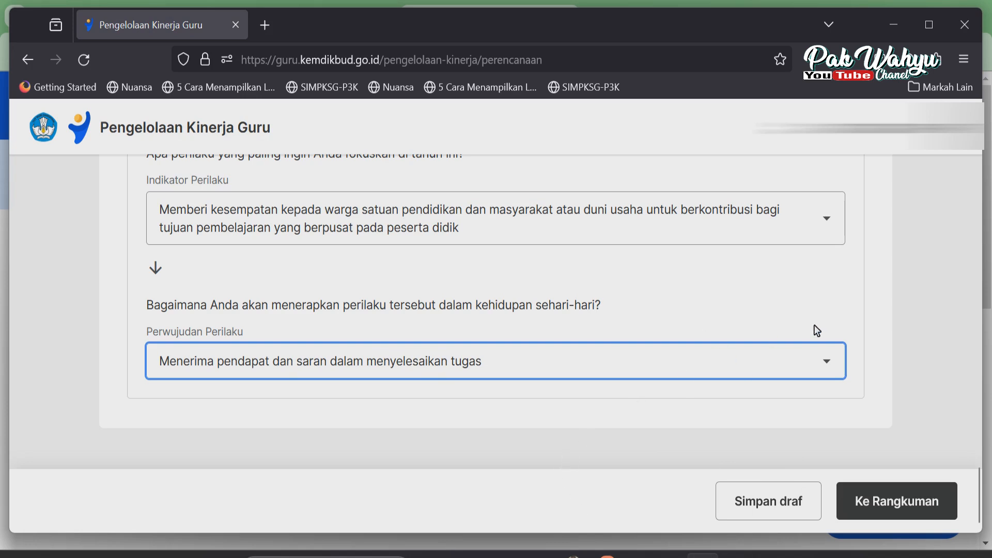
left_click(875, 501)
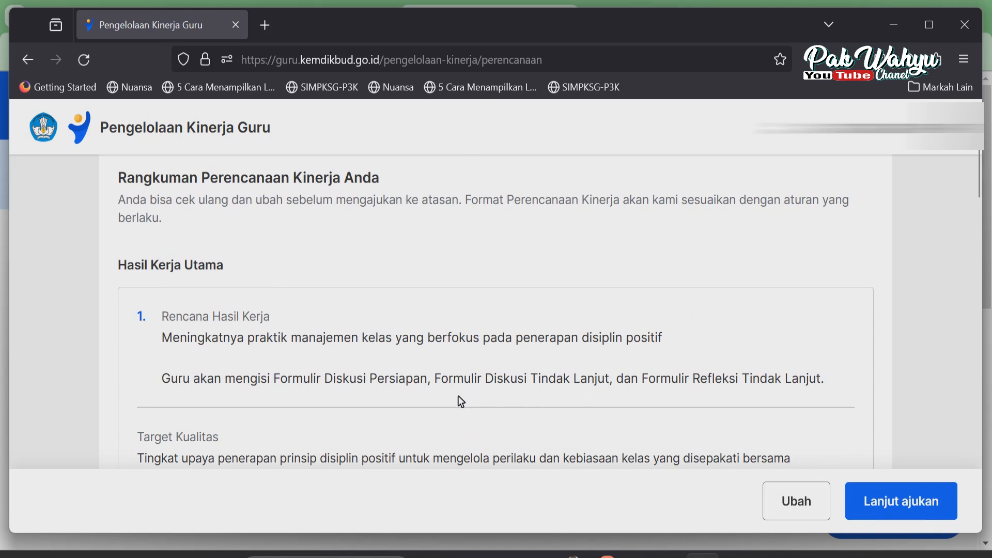
Review the Rangkuman, checking each Rencana Hasil Kerja with its targets and evidence, and the Indikator and Perwujudan of every Perilaku Kerja aspect
scroll(411, 384, "down", 5)
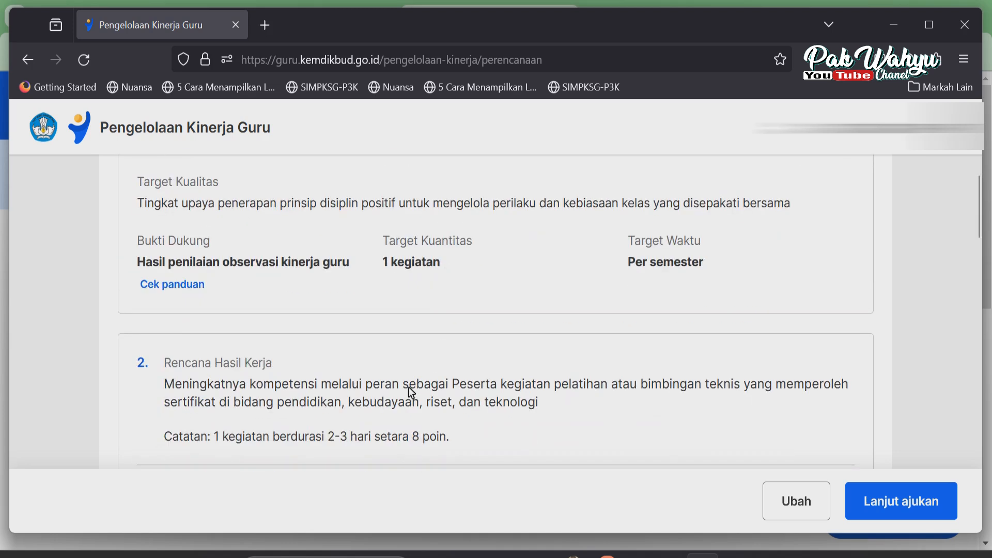
scroll(467, 320, "down", 10)
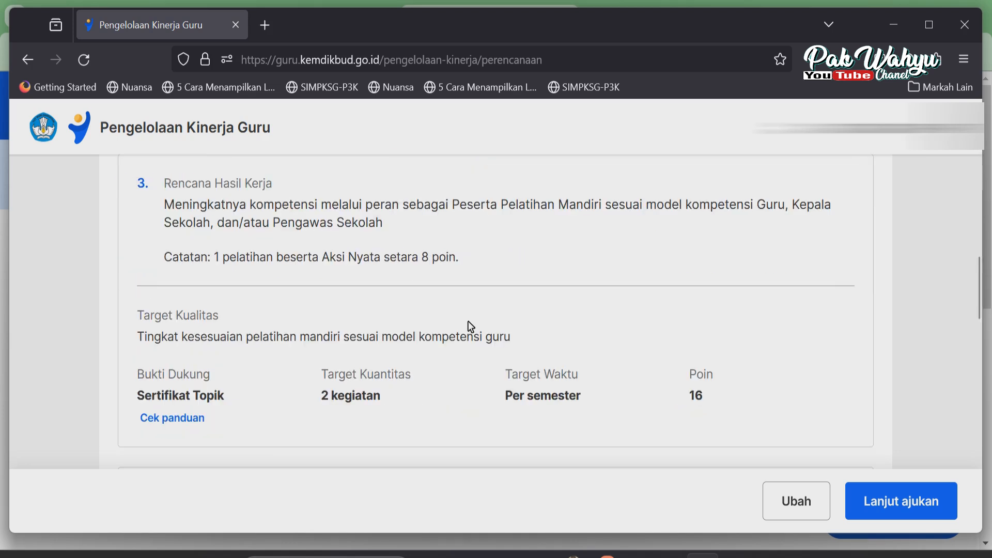
scroll(457, 315, "up", 8)
scroll(459, 319, "up", 5)
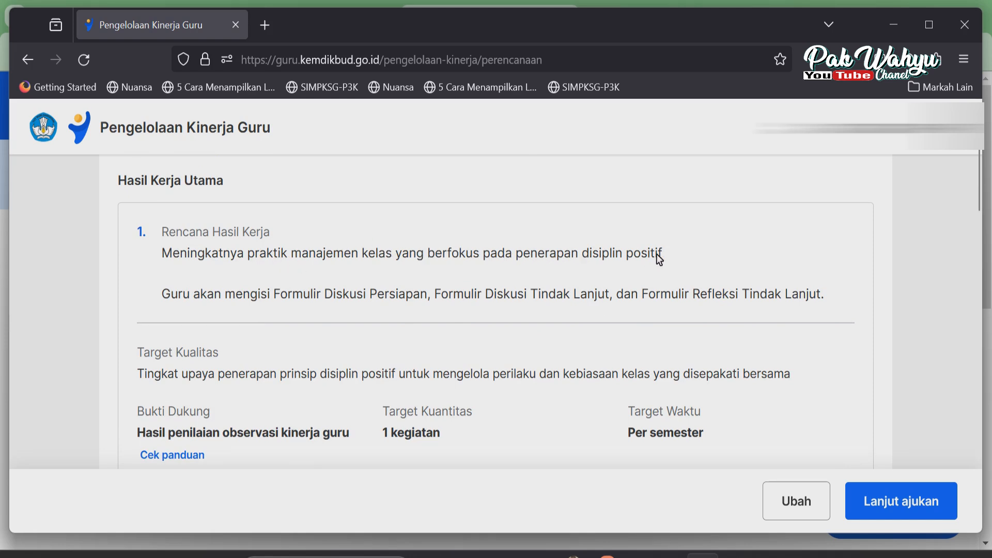
scroll(434, 350, "down", 3)
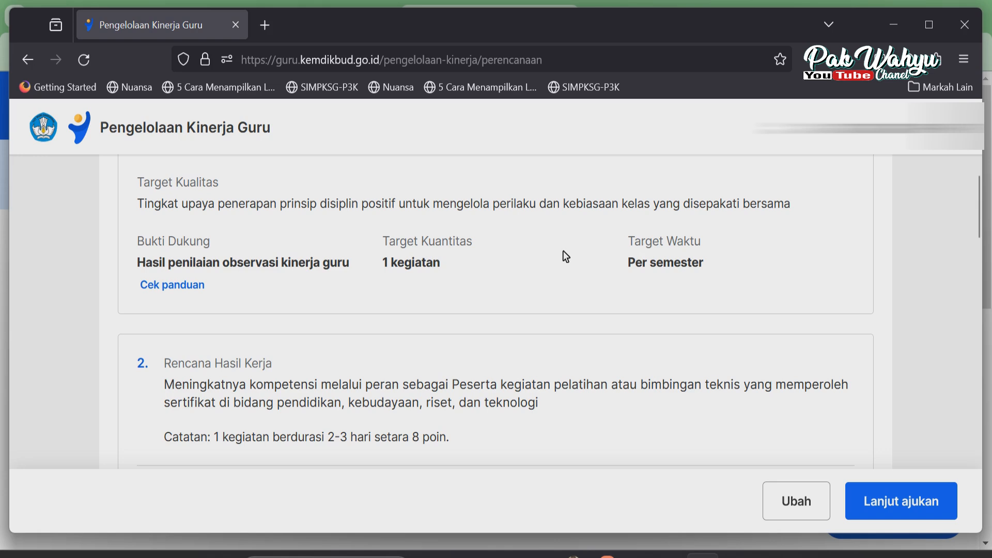
scroll(566, 256, "down", 3)
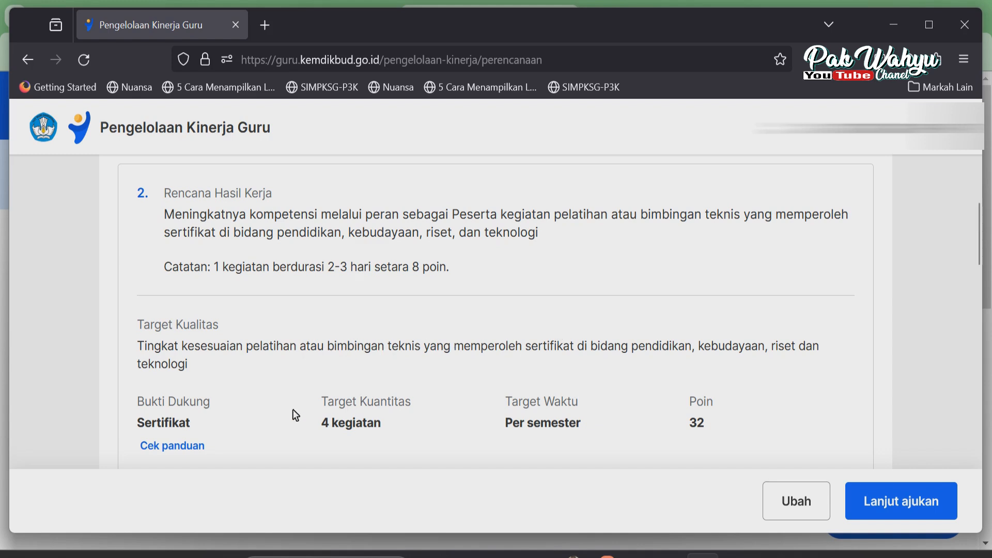
scroll(293, 409, "down", 3)
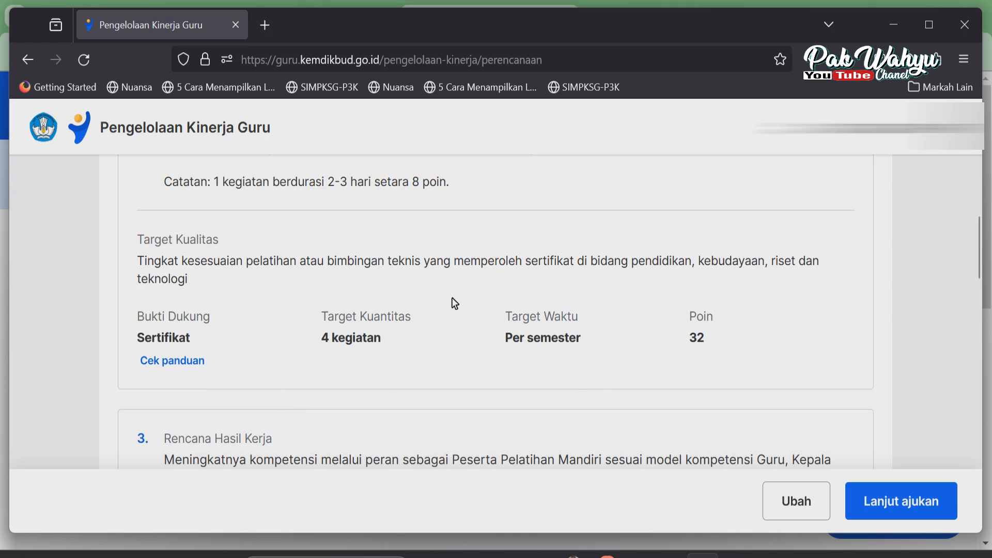
scroll(671, 332, "down", 5)
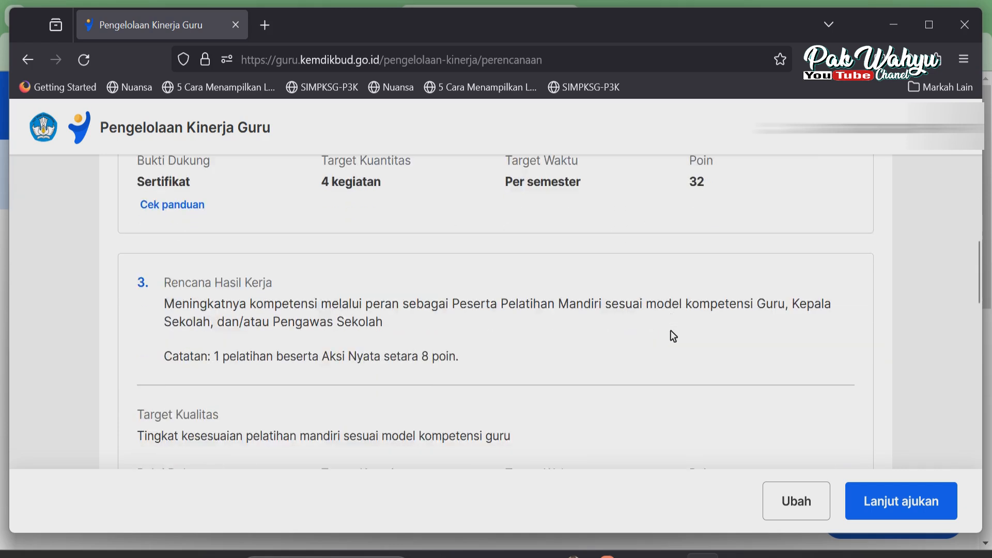
scroll(469, 302, "up", 2)
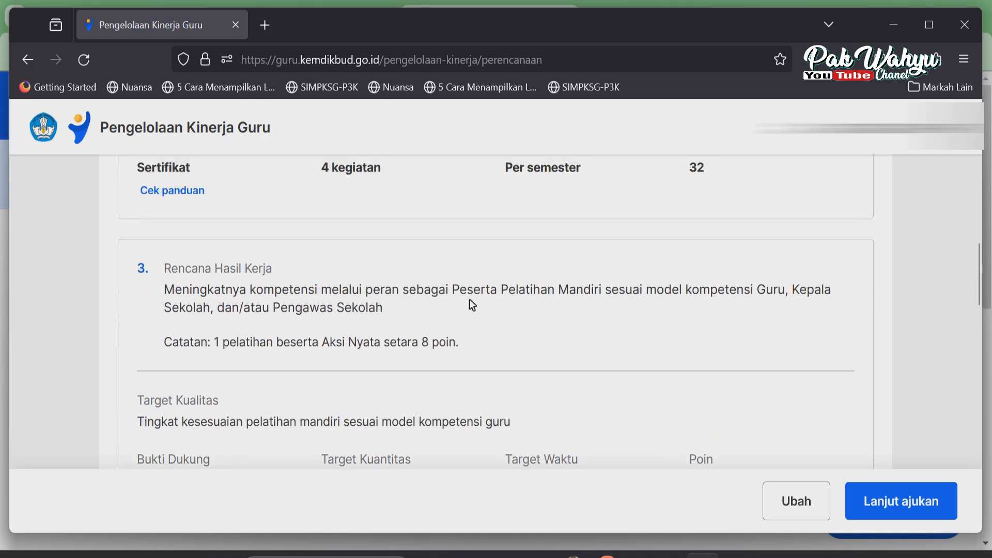
scroll(275, 273, "down", 2)
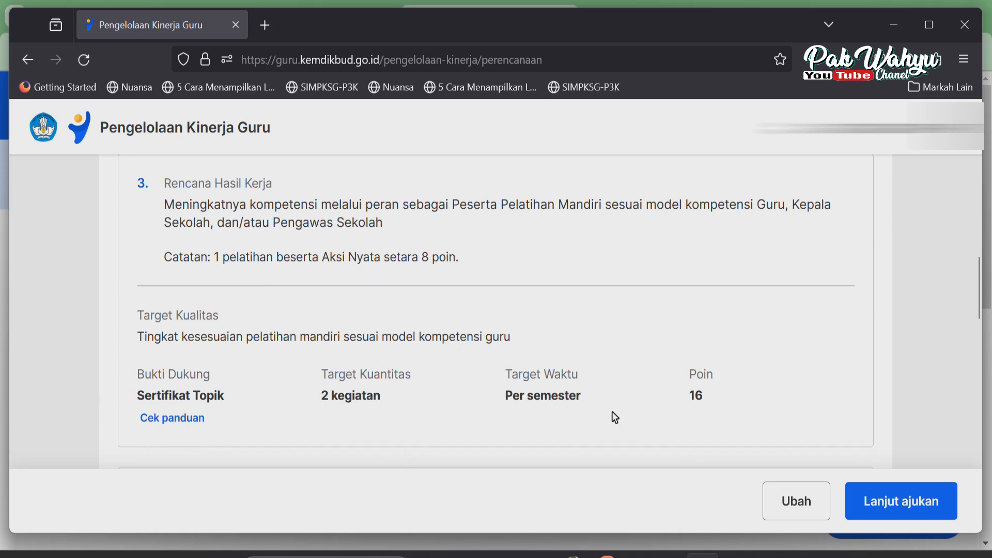
scroll(755, 392, "down", 3)
scroll(445, 427, "up", 2)
scroll(448, 430, "down", 10)
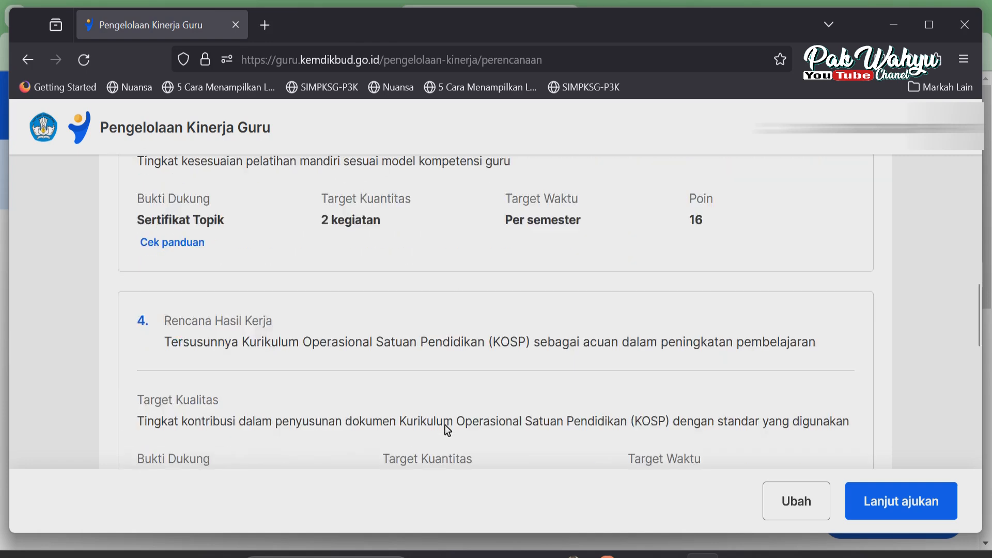
scroll(448, 429, "down", 5)
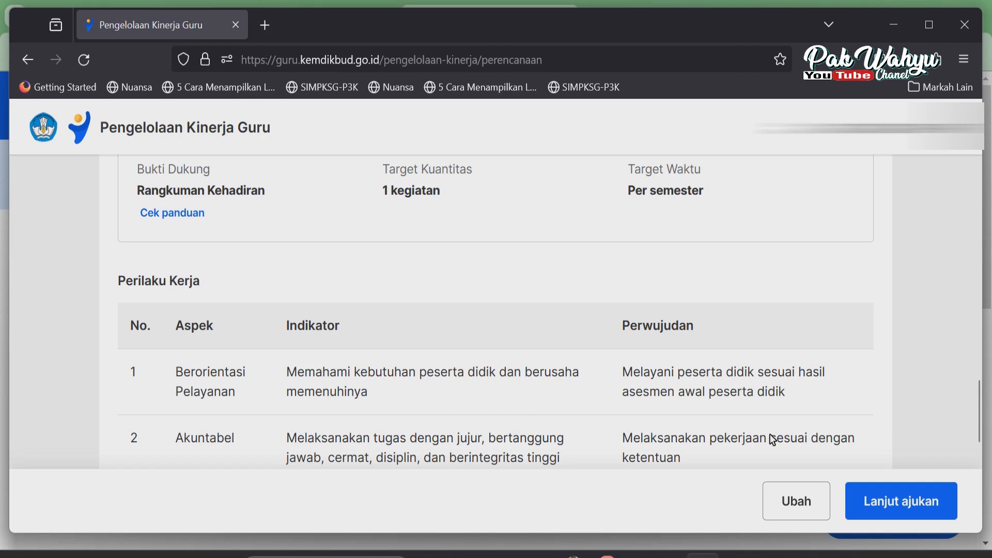
scroll(616, 431, "down", 5)
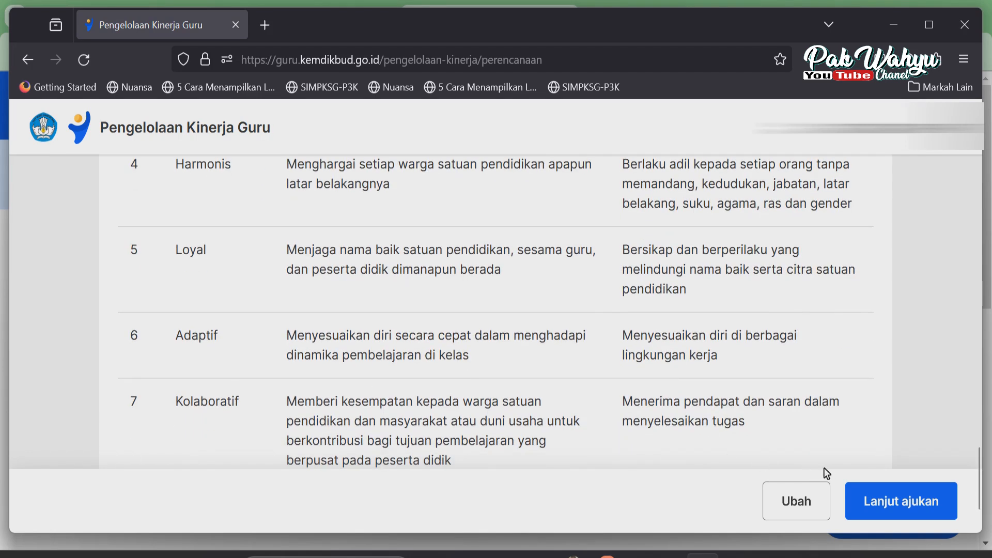
Proceed from the Rangkuman to submission, but save the Perencanaan Kinerja as a draft instead of submitting it to the superior
left_click(903, 509)
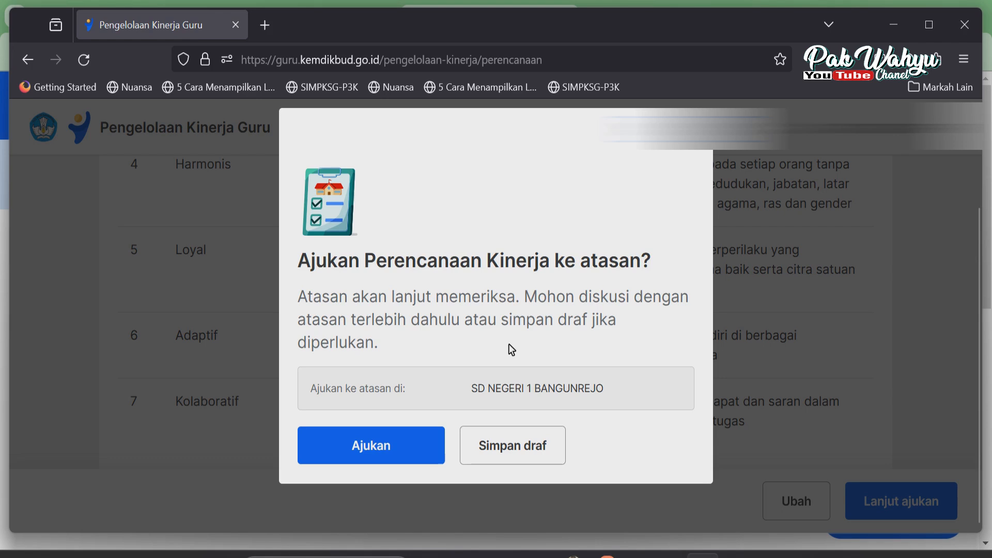
left_click(503, 445)
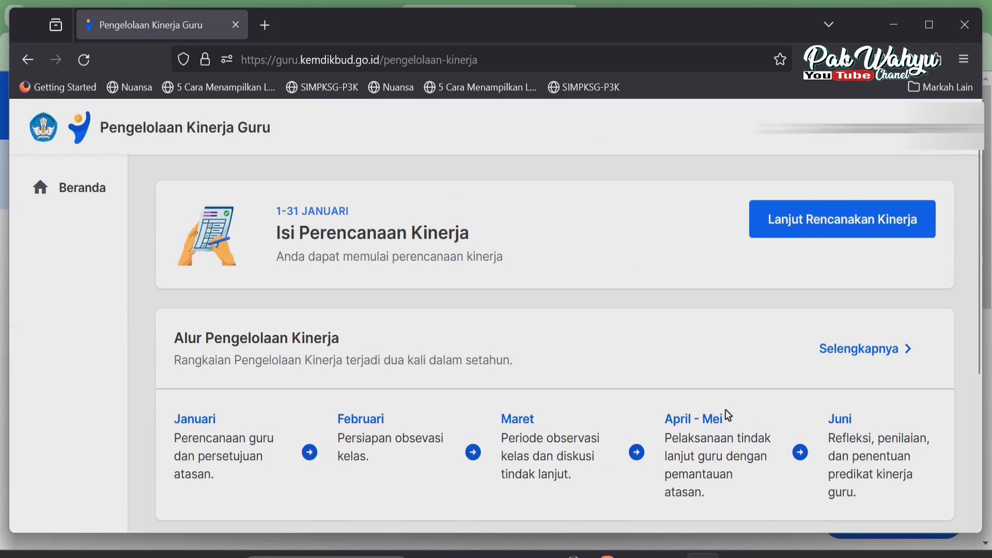
scroll(508, 263, "down", 2)
scroll(508, 264, "up", 2)
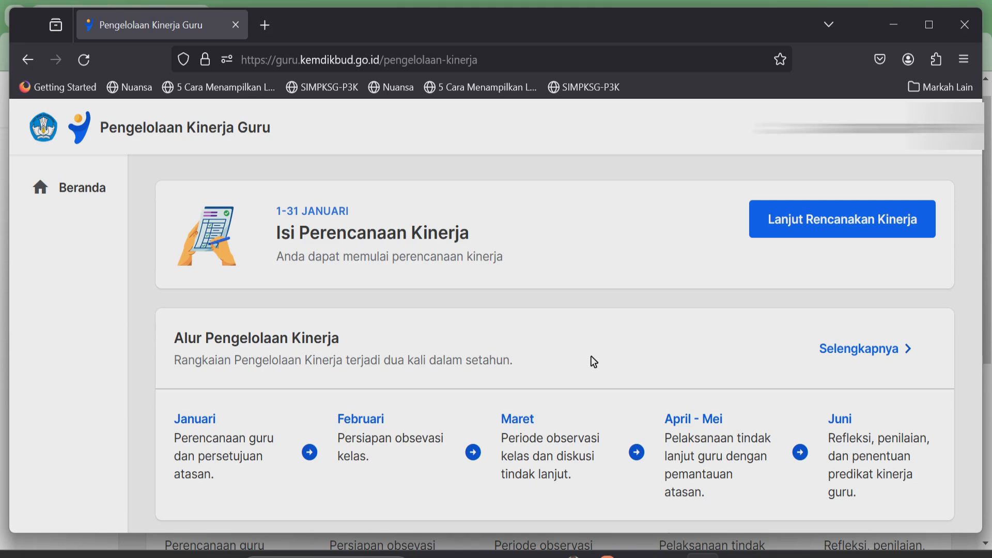
scroll(591, 356, "down", 3)
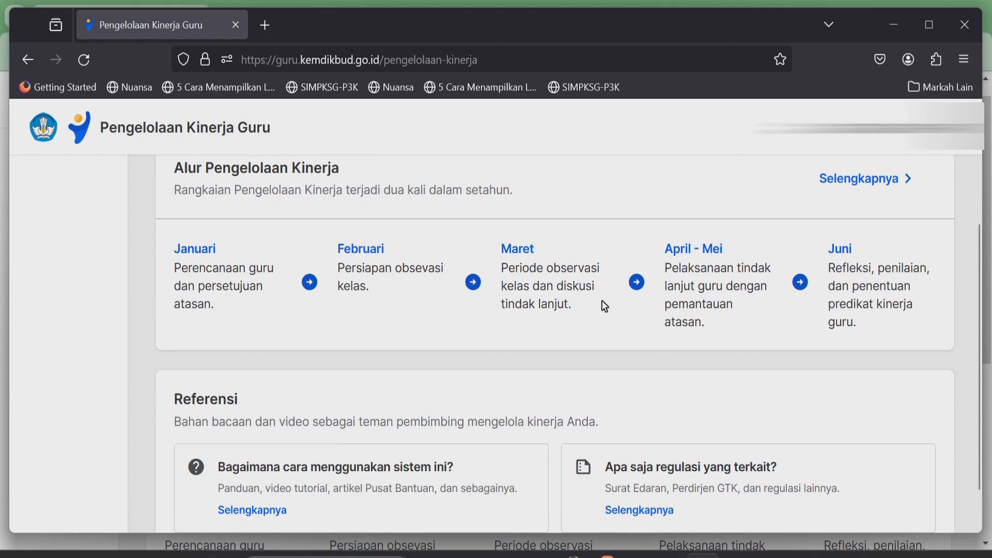
scroll(602, 305, "up", 3)
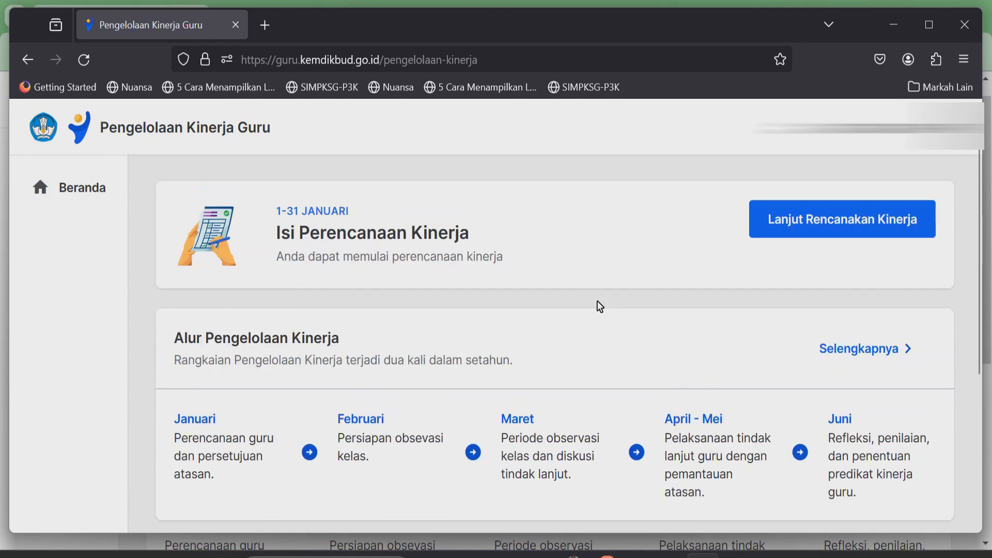